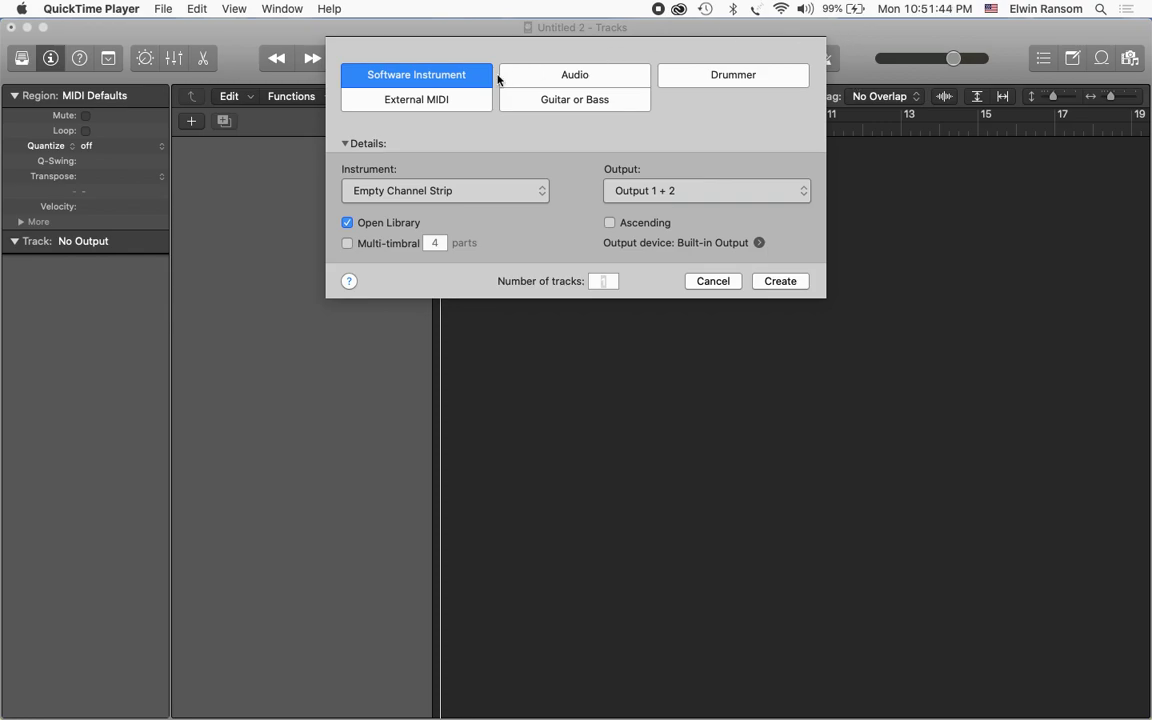
# Step: Add an empty-channel-strip software instrument track, Inst 1, then hide Musical Typing and the Library
pyautogui.click(777, 281)
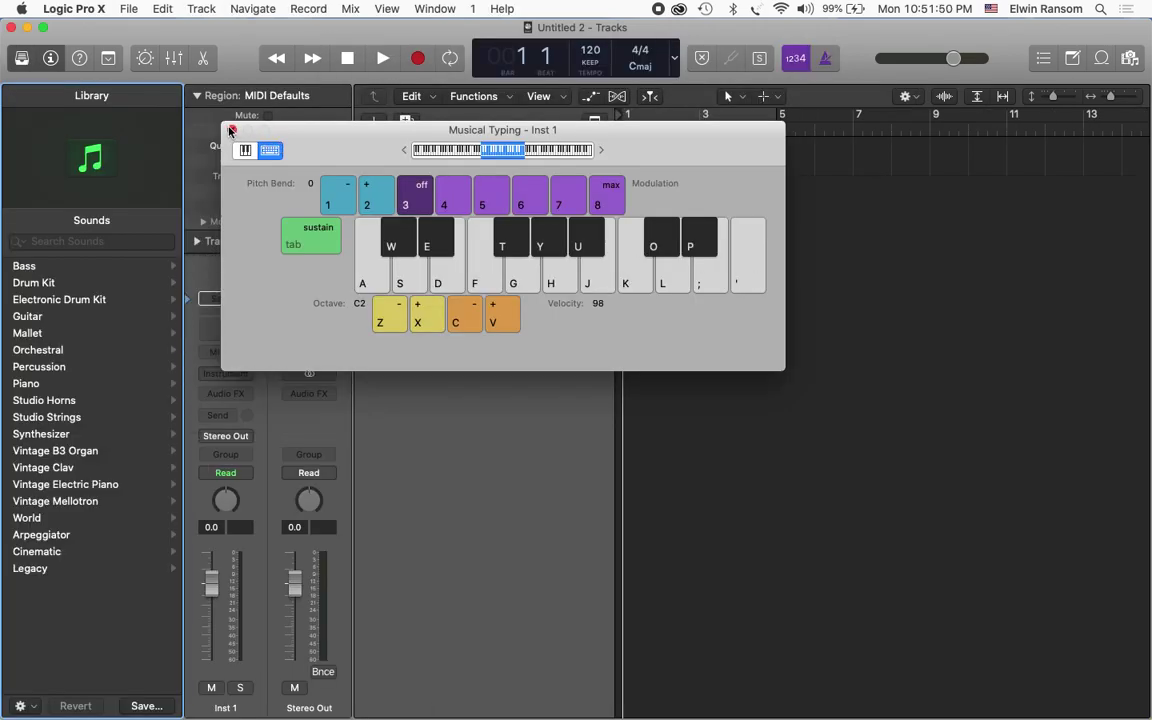
pyautogui.click(232, 131)
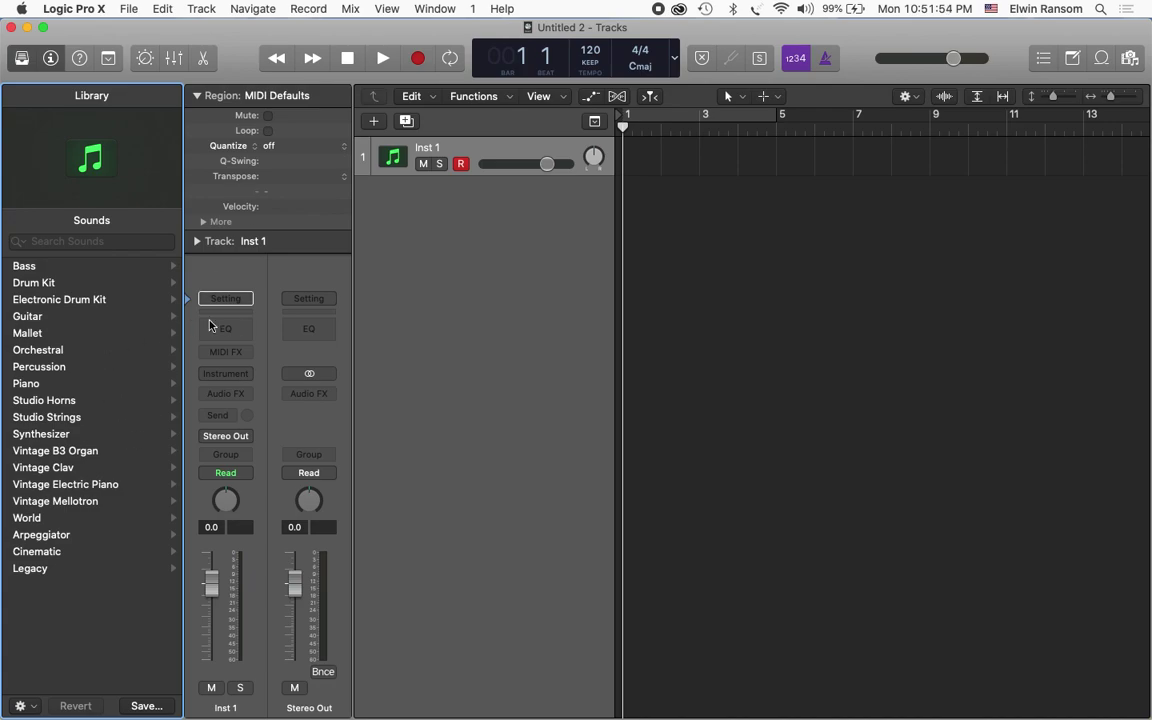
pyautogui.press('y')
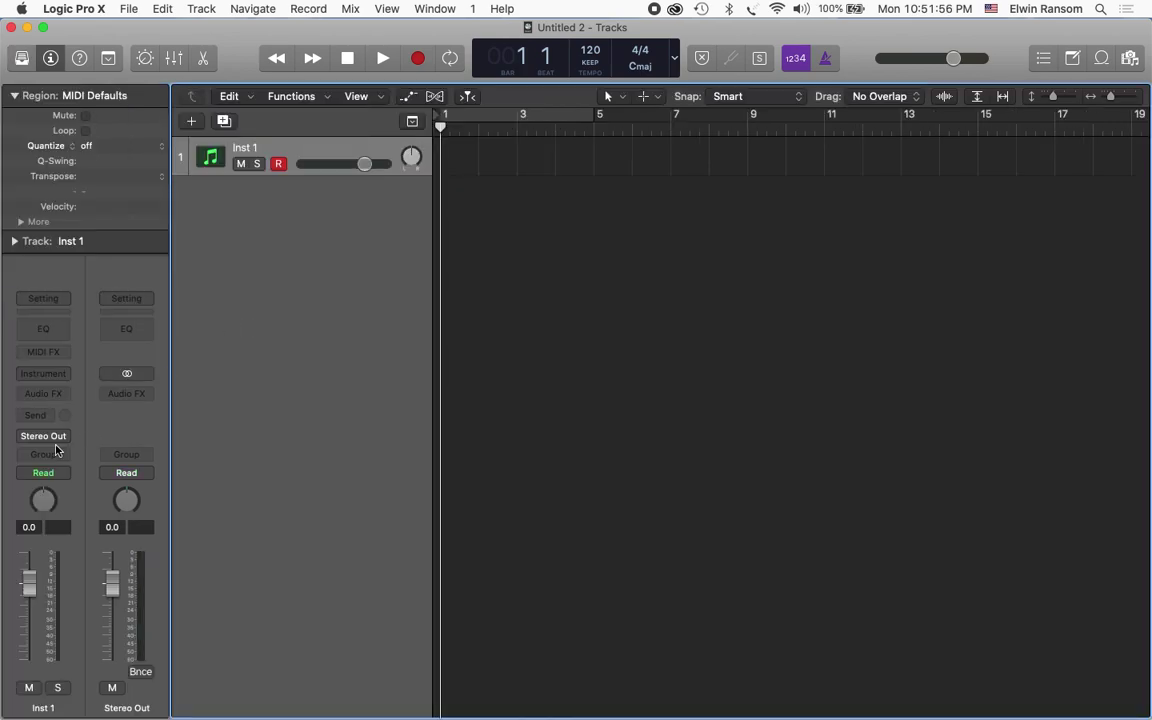
# Step: Load Piapro Studio AU from AU Instruments > Crypton into Inst 1's instrument slot
pyautogui.click(64, 373)
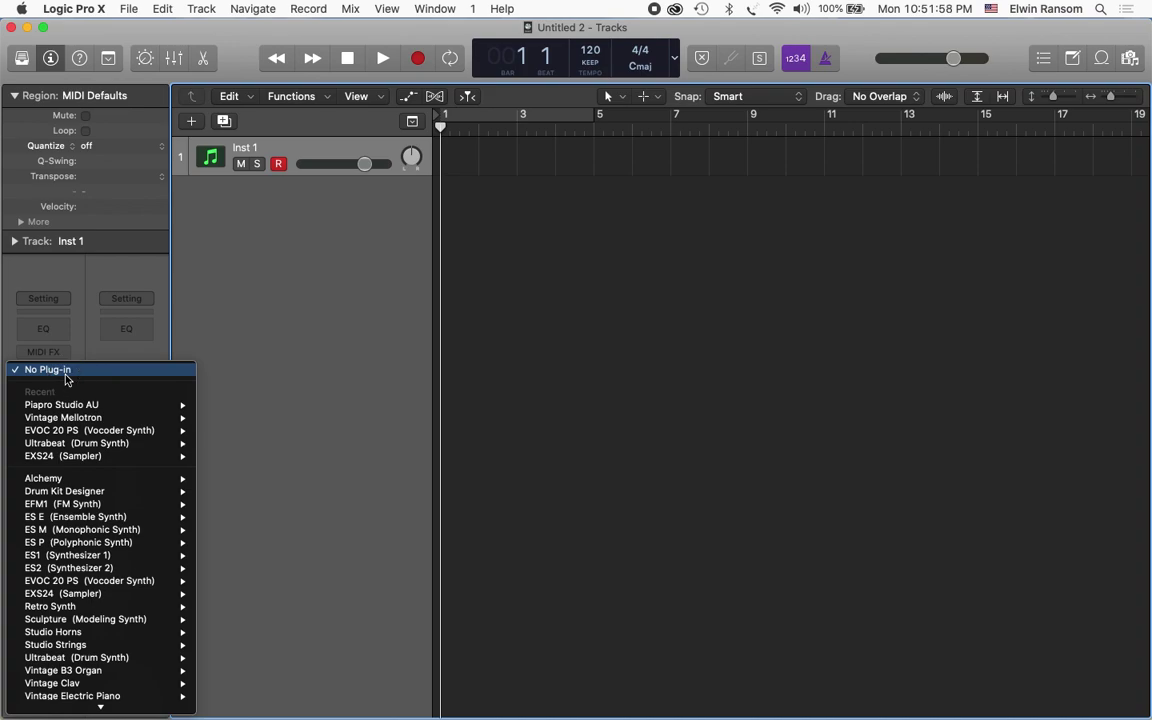
pyautogui.moveTo(82, 714)
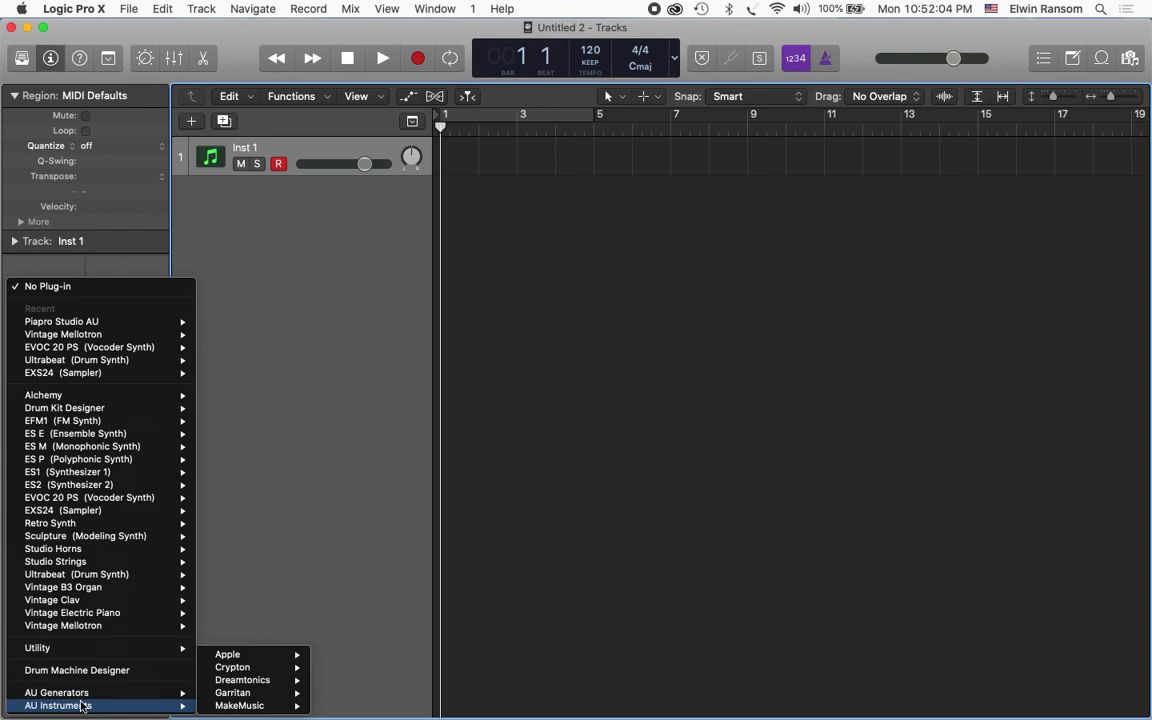
pyautogui.moveTo(234, 672)
pyautogui.moveTo(364, 671)
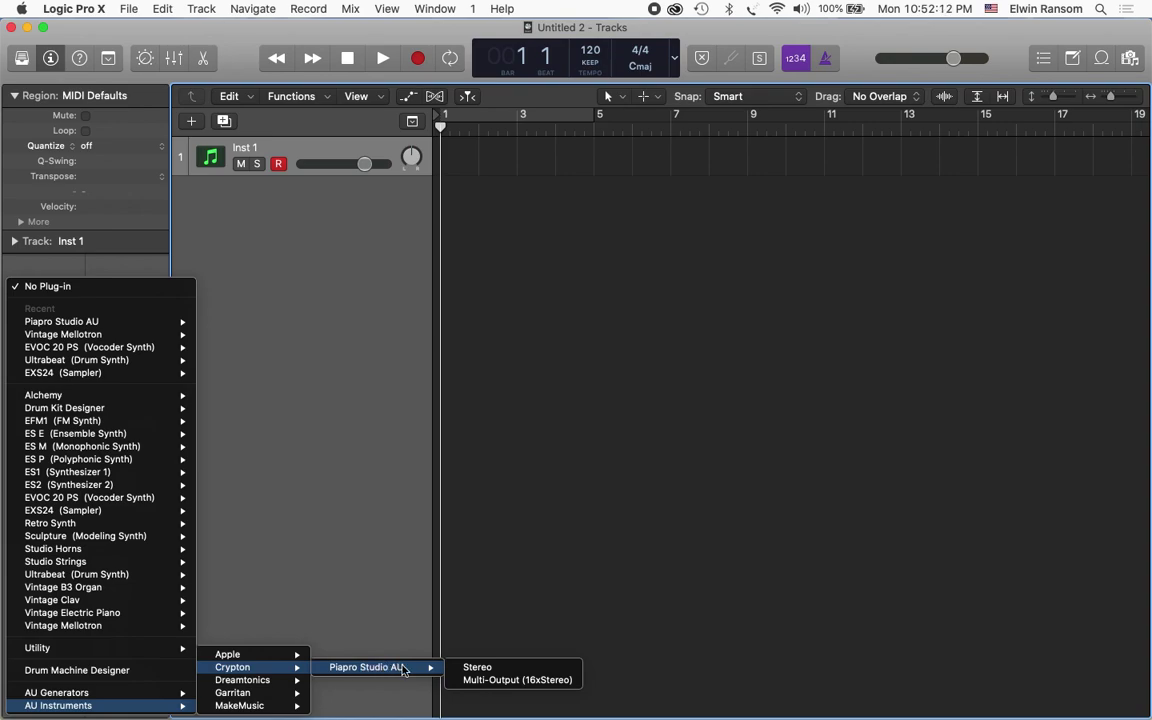
pyautogui.click(403, 670)
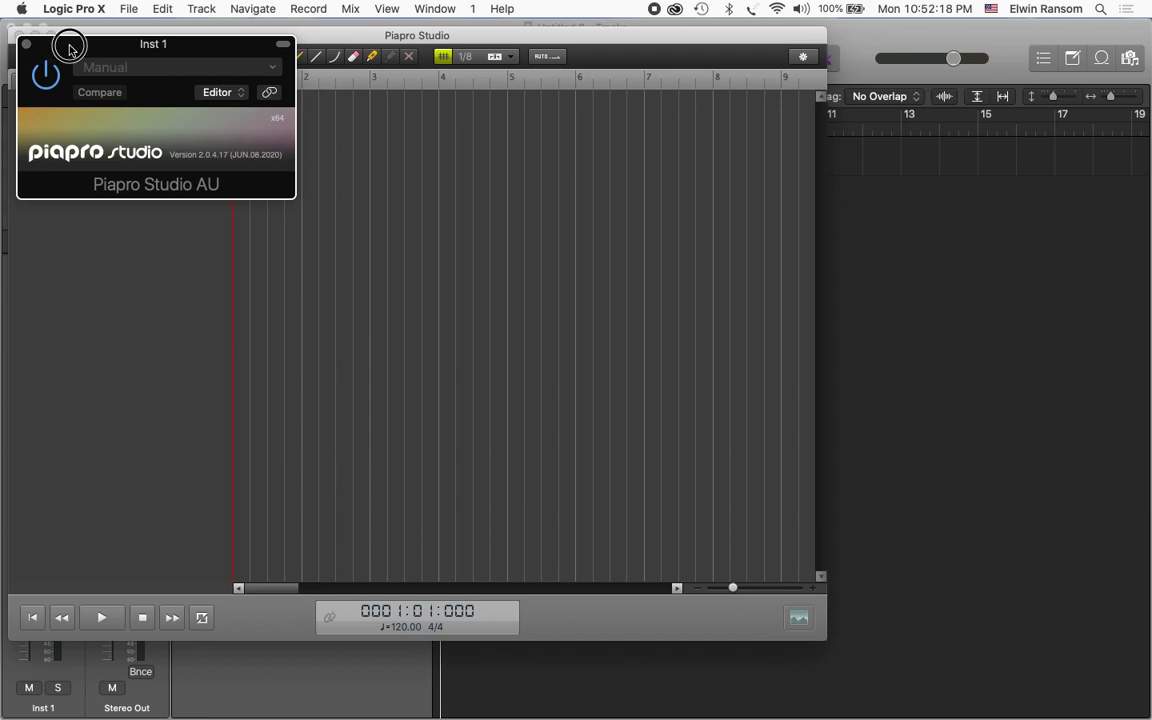
# Step: Close the small Inst 1 plug-in window and add a new vocal track in Piapro Studio
pyautogui.moveTo(66, 44); pyautogui.dragTo(319, 85)
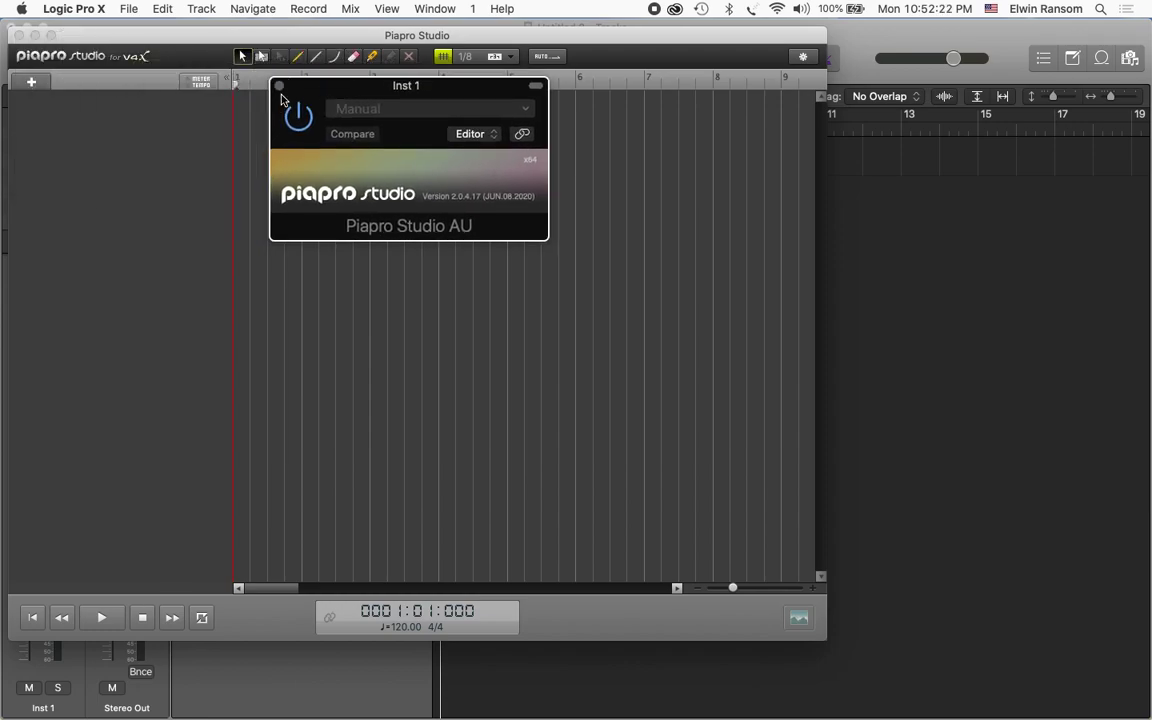
pyautogui.click(279, 86)
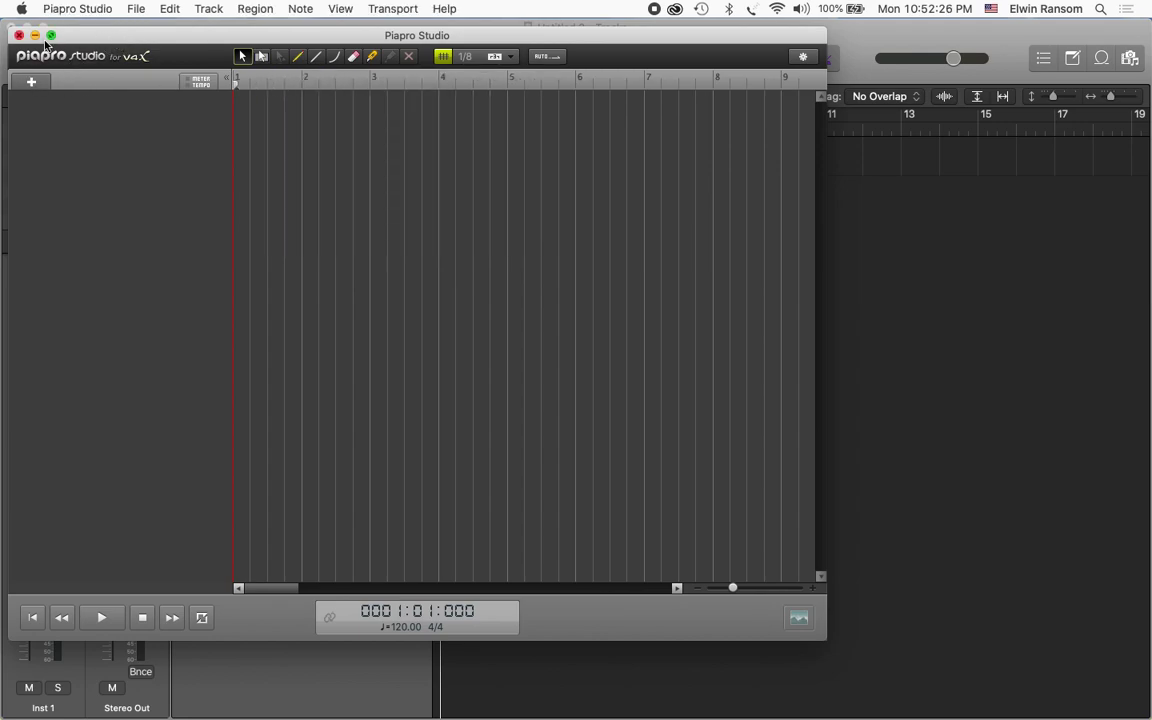
pyautogui.moveTo(82, 31); pyautogui.dragTo(152, 28)
pyautogui.click(102, 79)
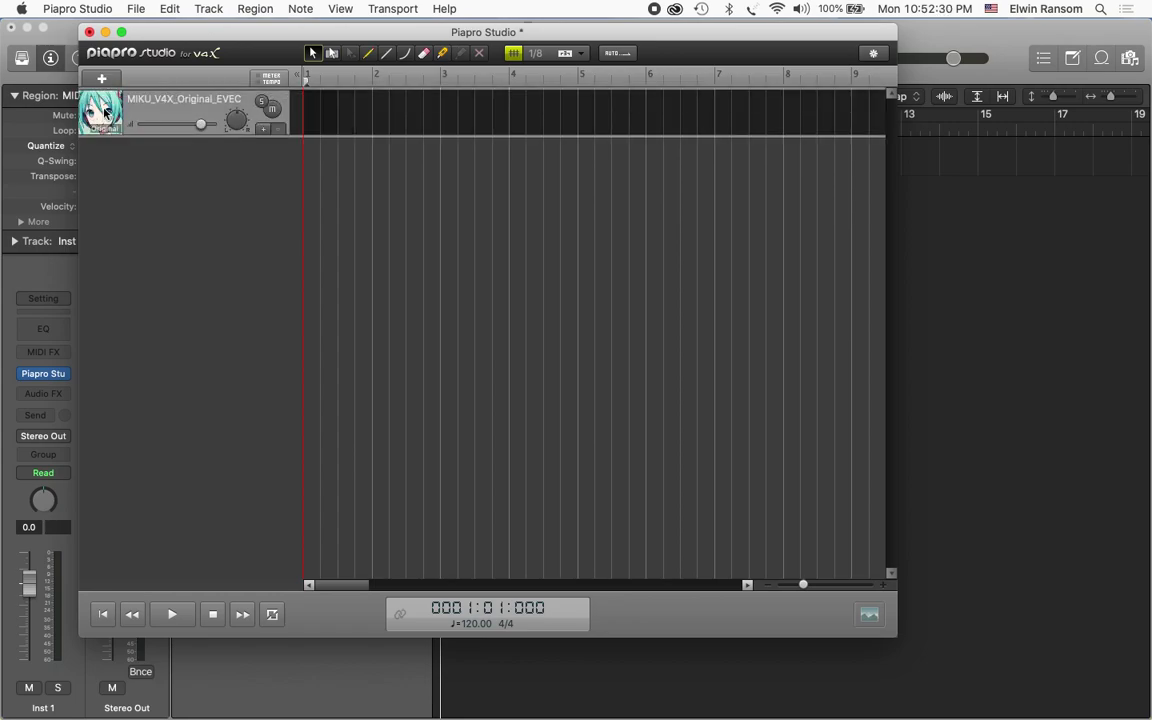
# Step: Open the Singer List and audition the MEIKO_V3_Power and MIKU_V4X_Original_EVEC voices
pyautogui.click(103, 112)
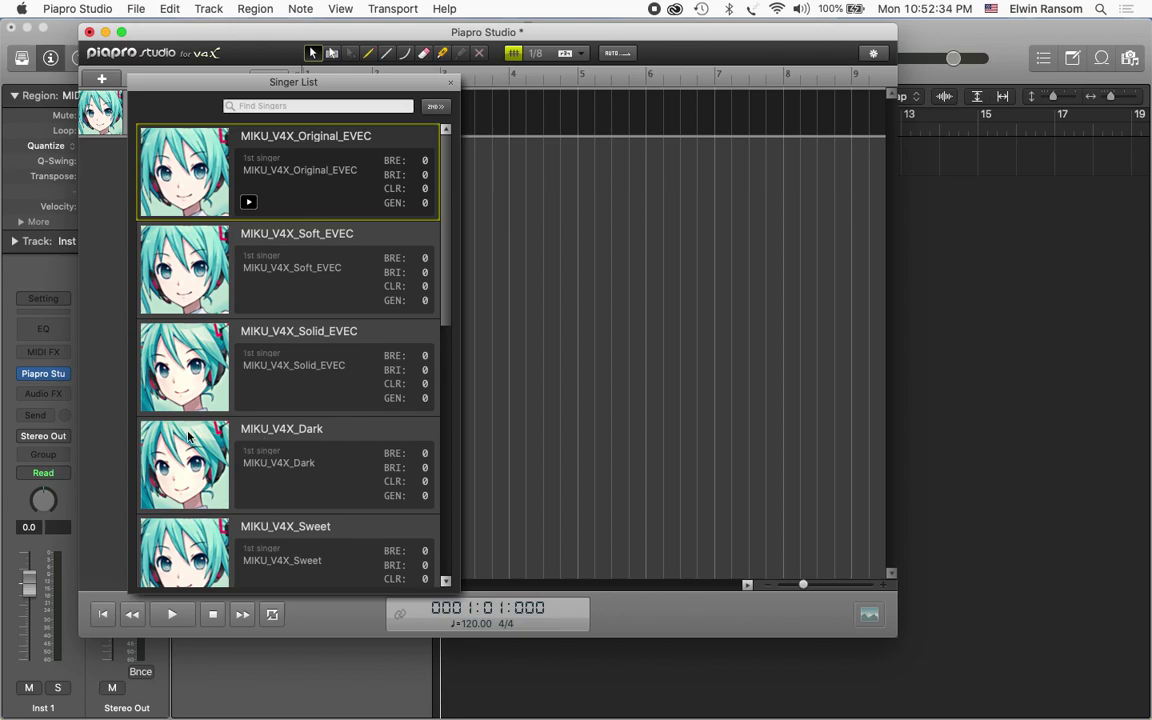
pyautogui.scroll(-10, 188, 488)
pyautogui.scroll(-3, 188, 488)
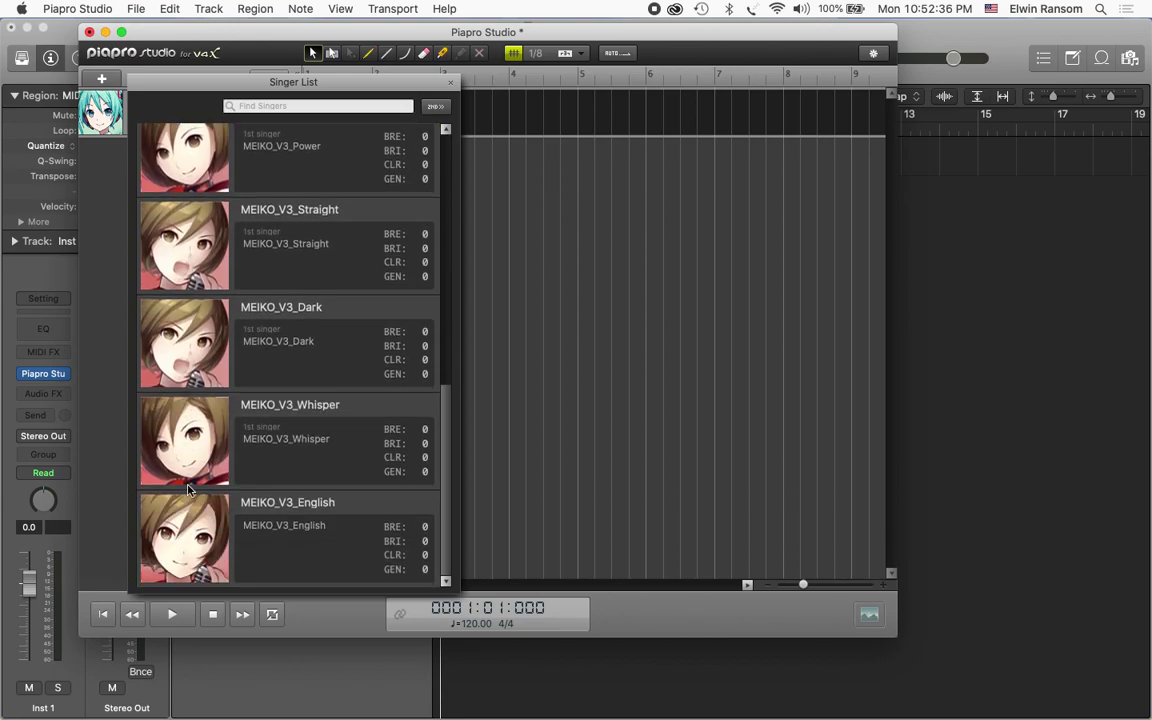
pyautogui.scroll(5, 188, 488)
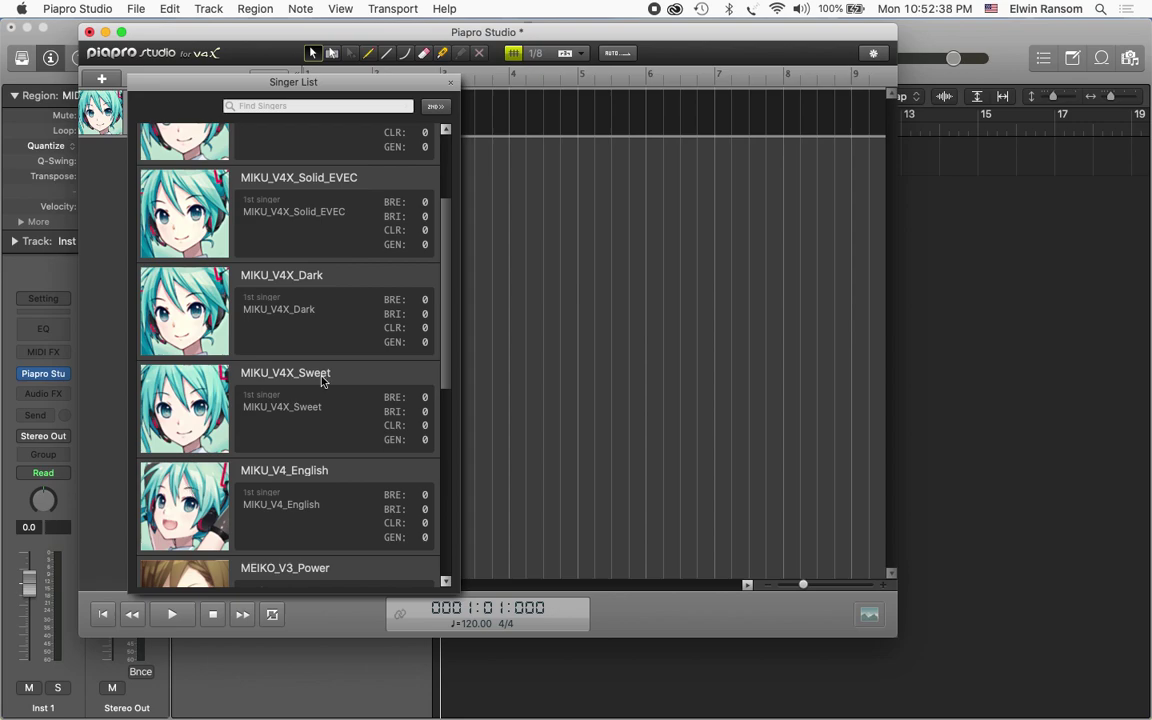
pyautogui.moveTo(448, 340); pyautogui.dragTo(395, 425)
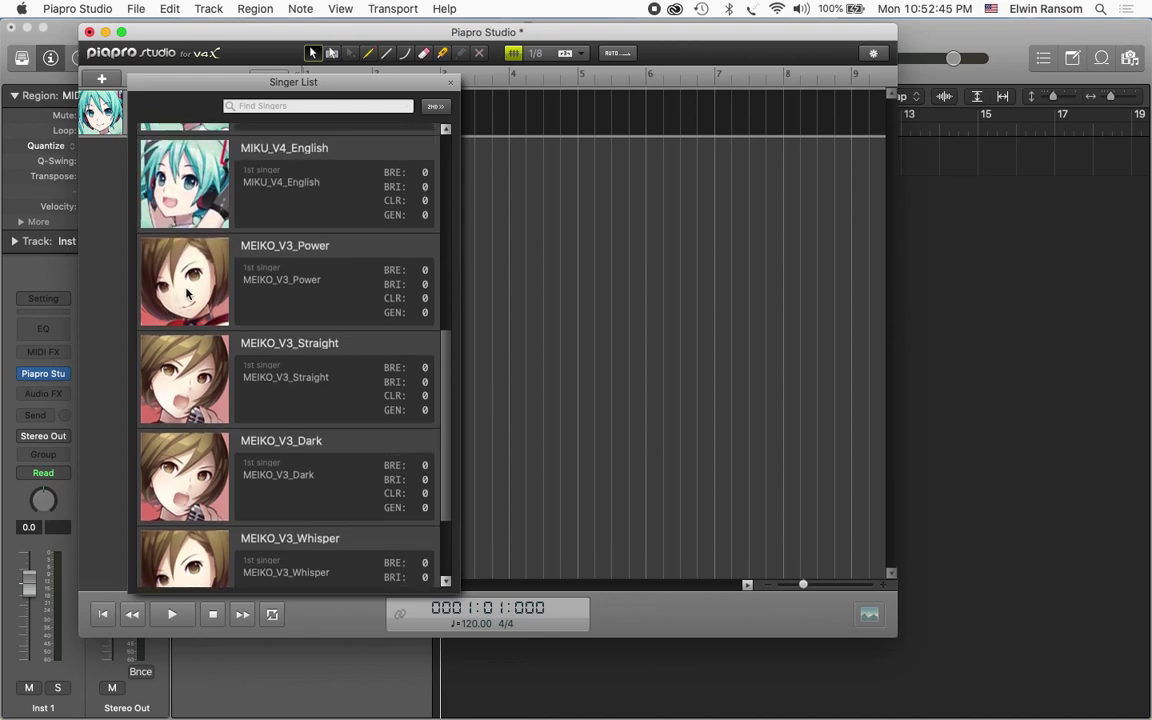
pyautogui.click(249, 314)
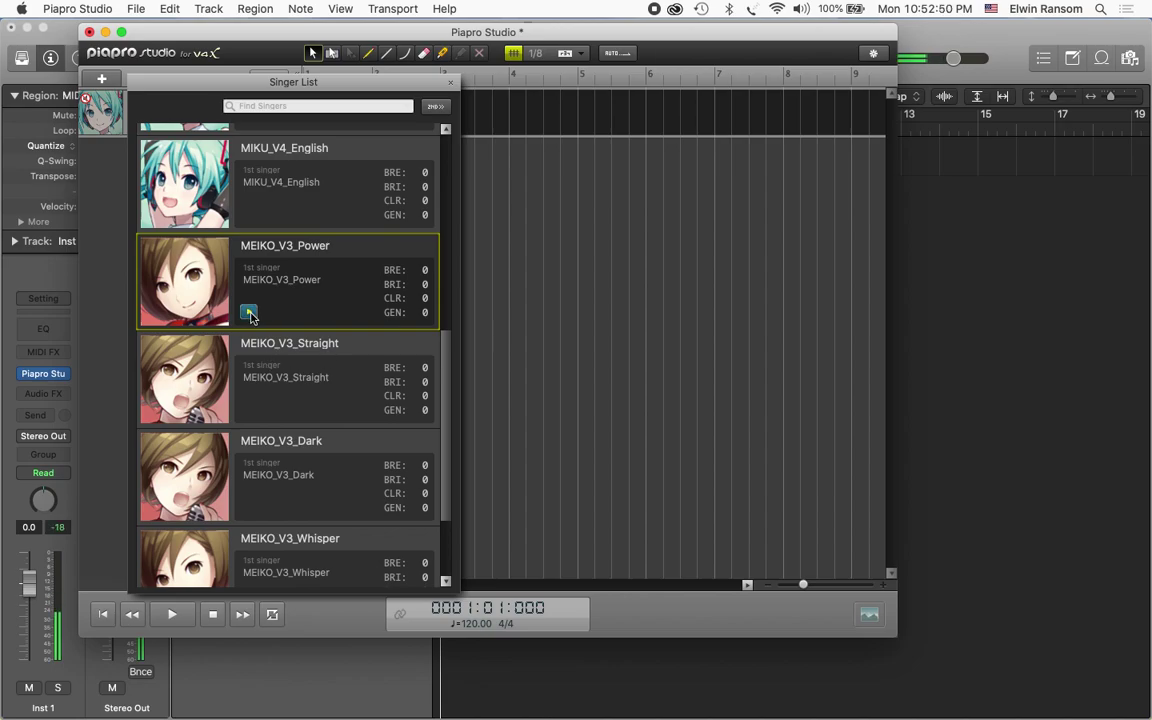
pyautogui.scroll(5, 198, 291)
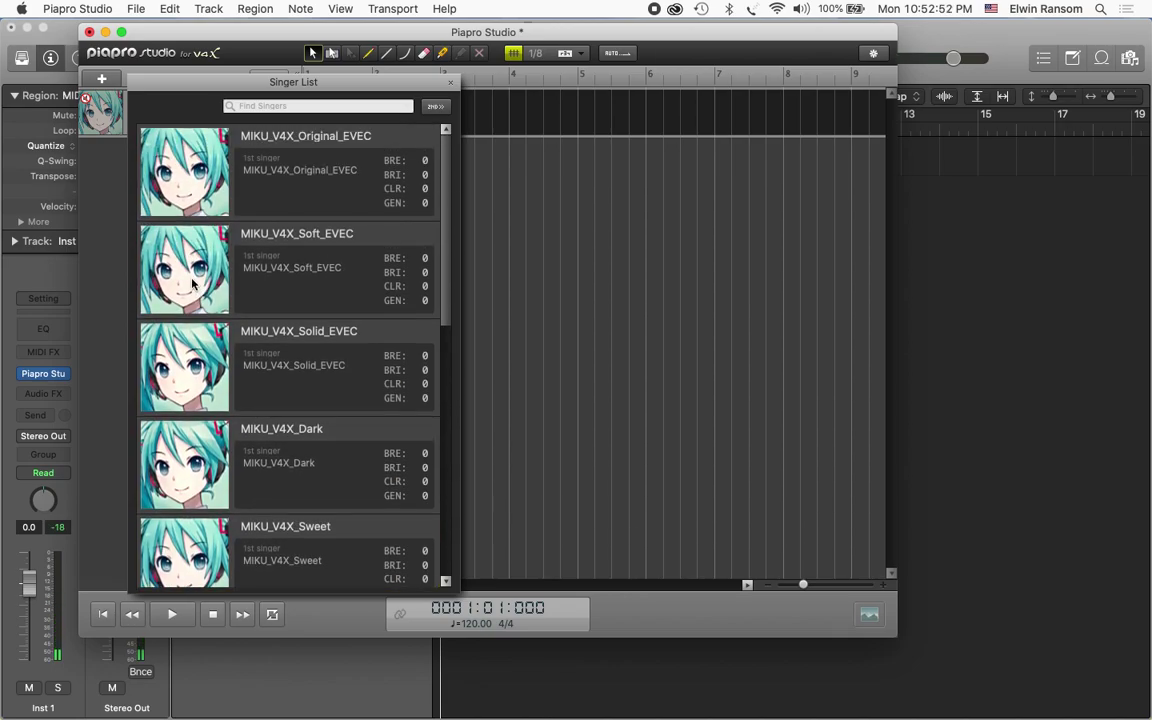
pyautogui.click(248, 203)
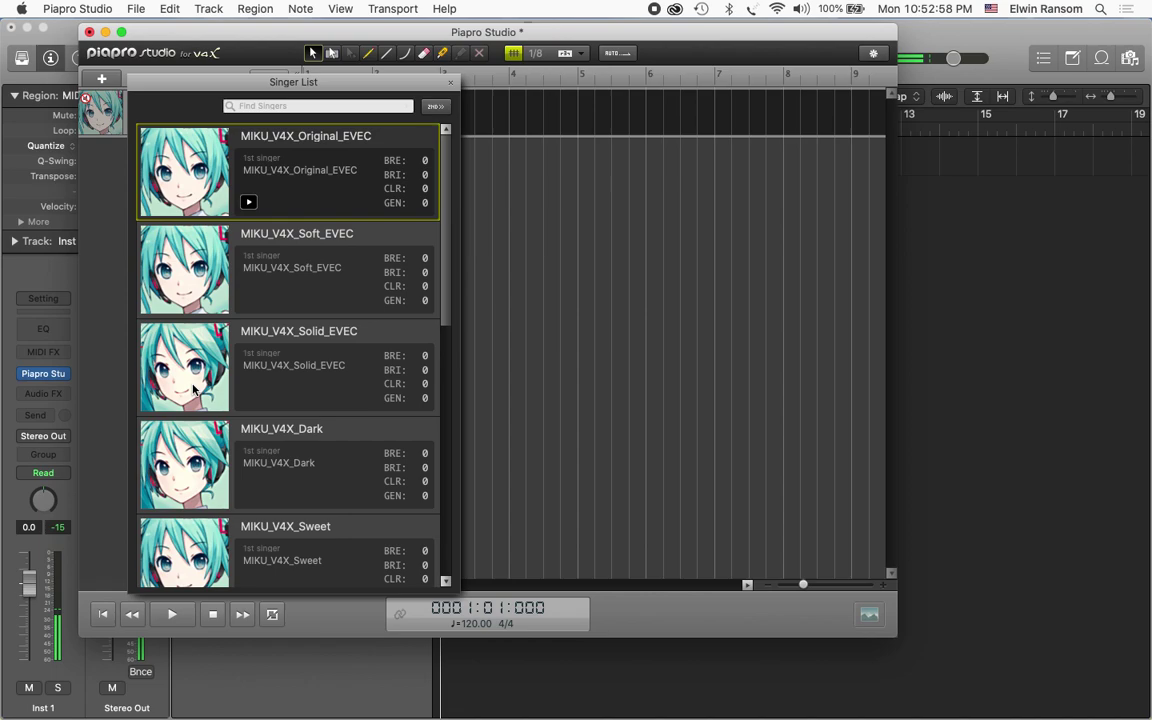
# Step: Preview MIKU_V4X_Dark and assign it as the track's singer
pyautogui.click(163, 446)
pyautogui.click(248, 497)
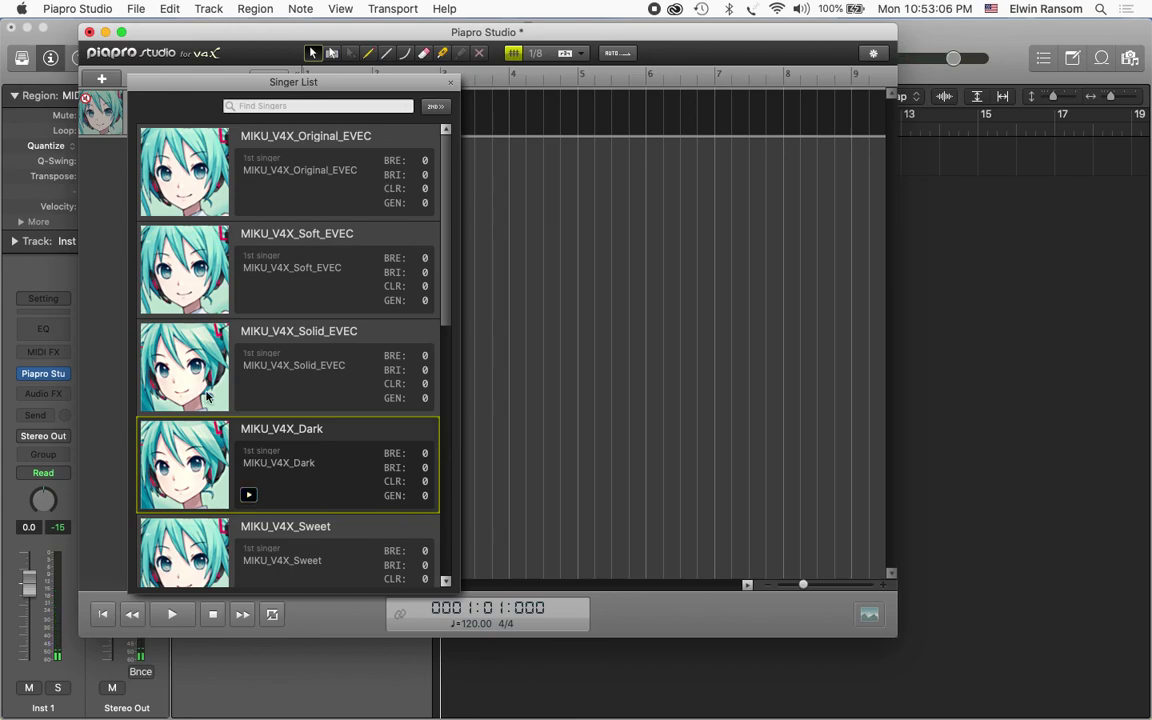
pyautogui.doubleClick(183, 465)
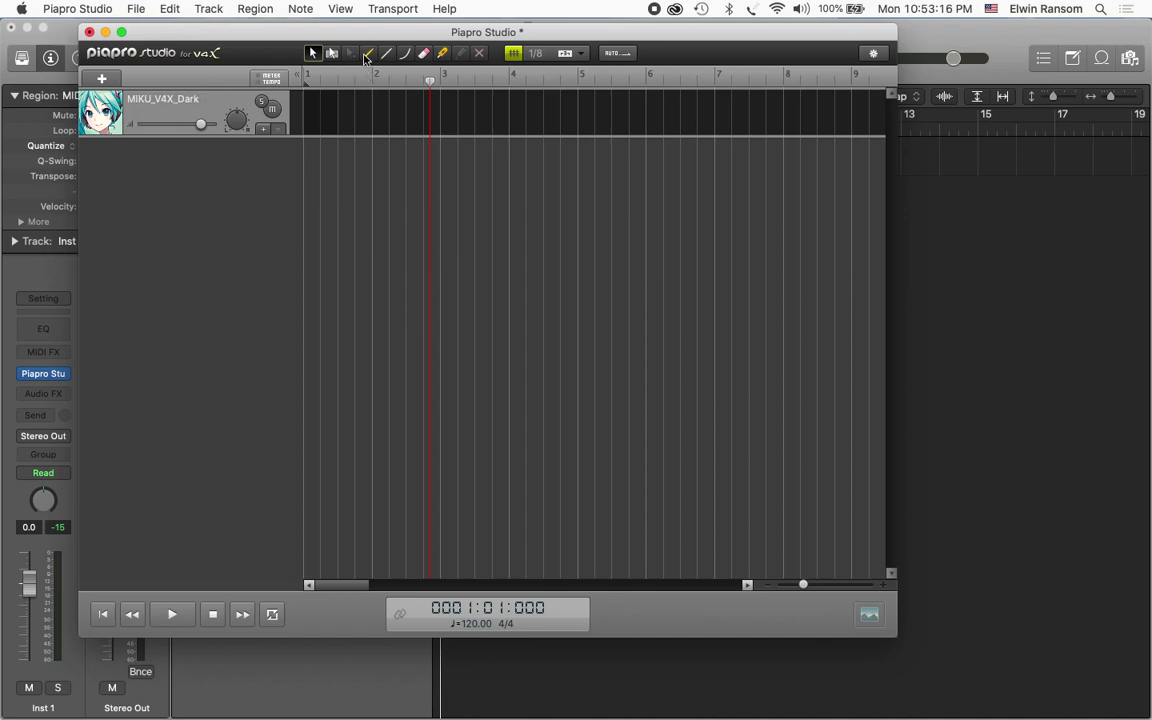
# Step: Move Piapro Studio to the top-left, enlarge it, and open the track in the piano roll
pyautogui.moveTo(360, 31); pyautogui.dragTo(285, 6)
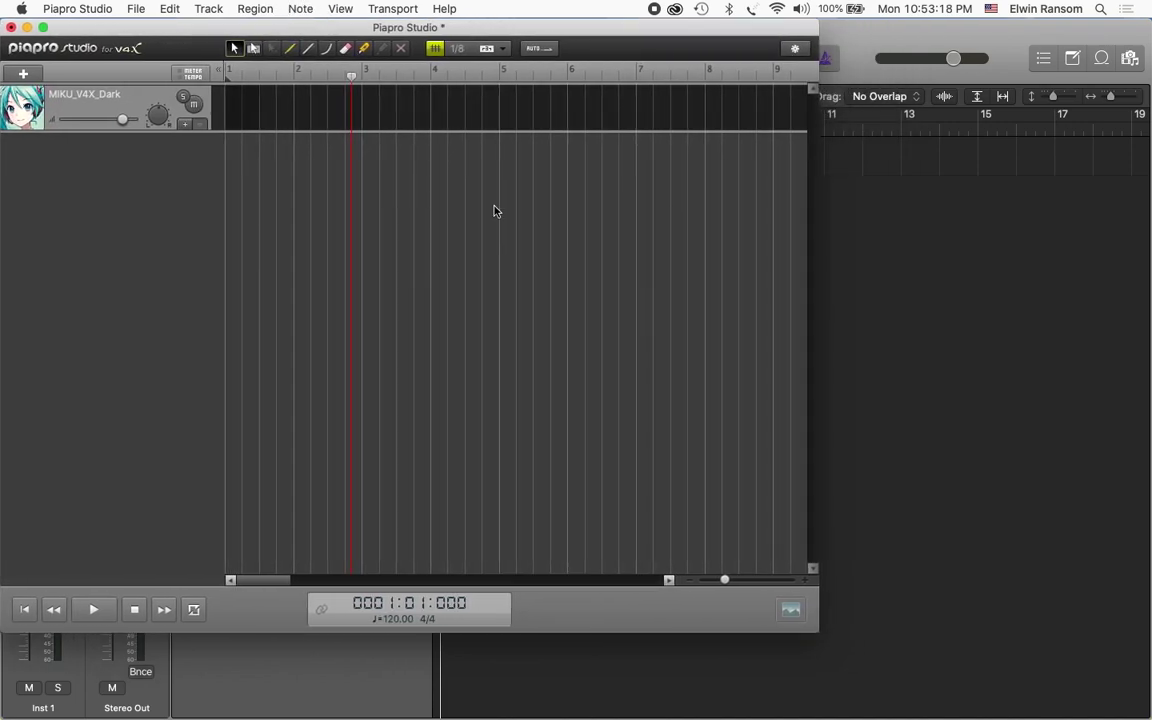
pyautogui.moveTo(819, 629); pyautogui.dragTo(1139, 686)
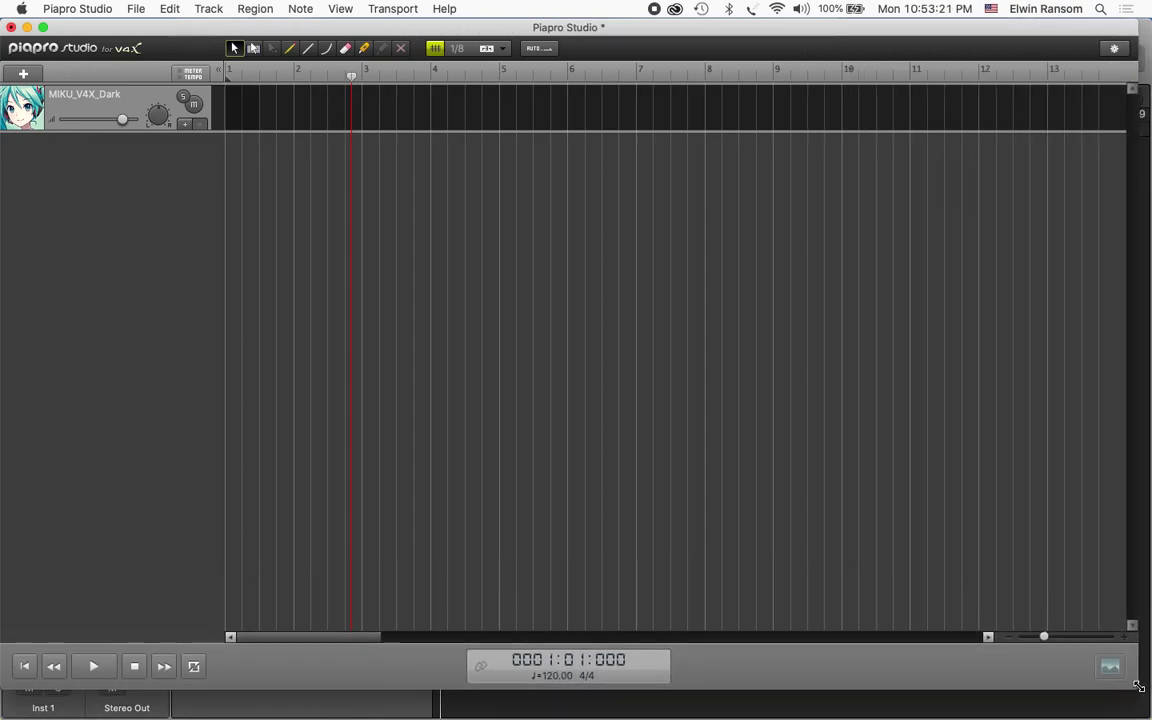
pyautogui.doubleClick(278, 98)
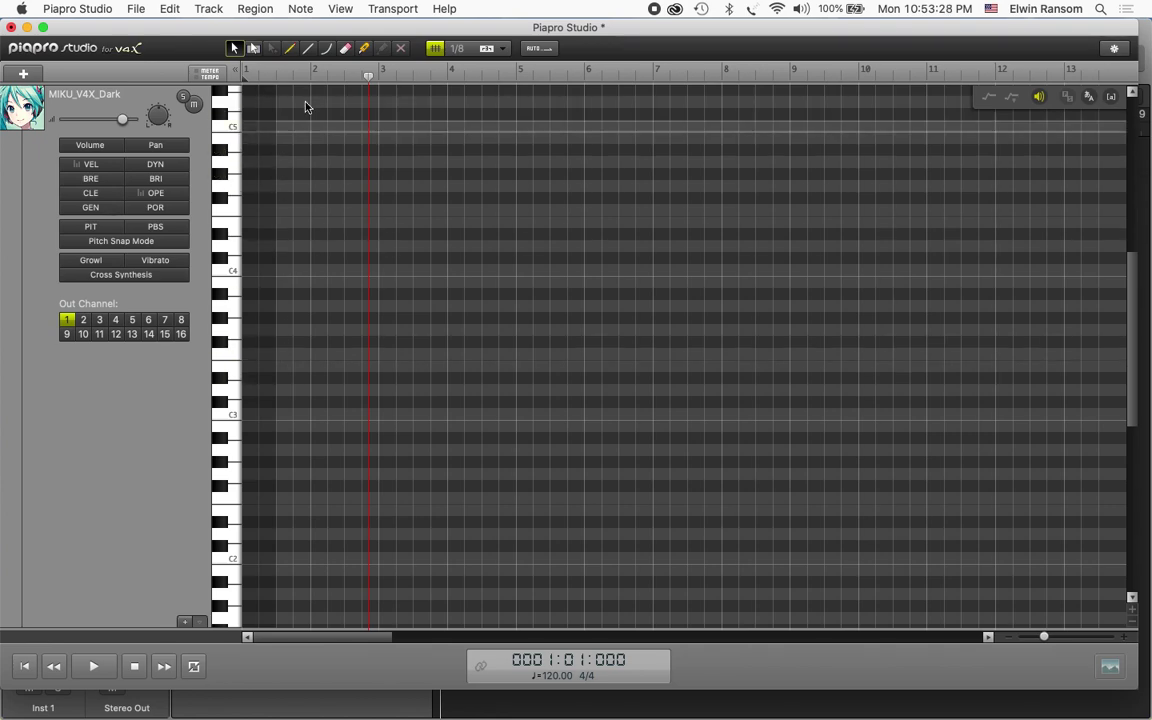
# Step: Create a part across the piano roll with the Pencil tool and return the playhead to the start
pyautogui.click(290, 48)
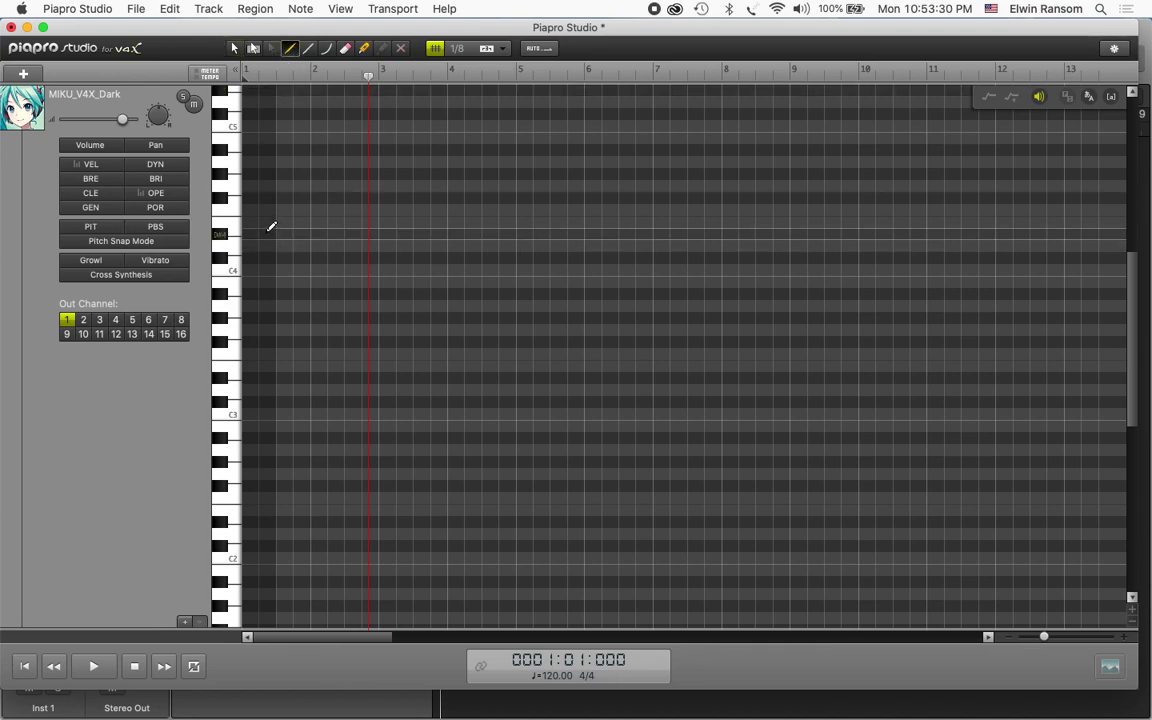
pyautogui.moveTo(246, 238); pyautogui.dragTo(1093, 419)
pyautogui.press('Home')
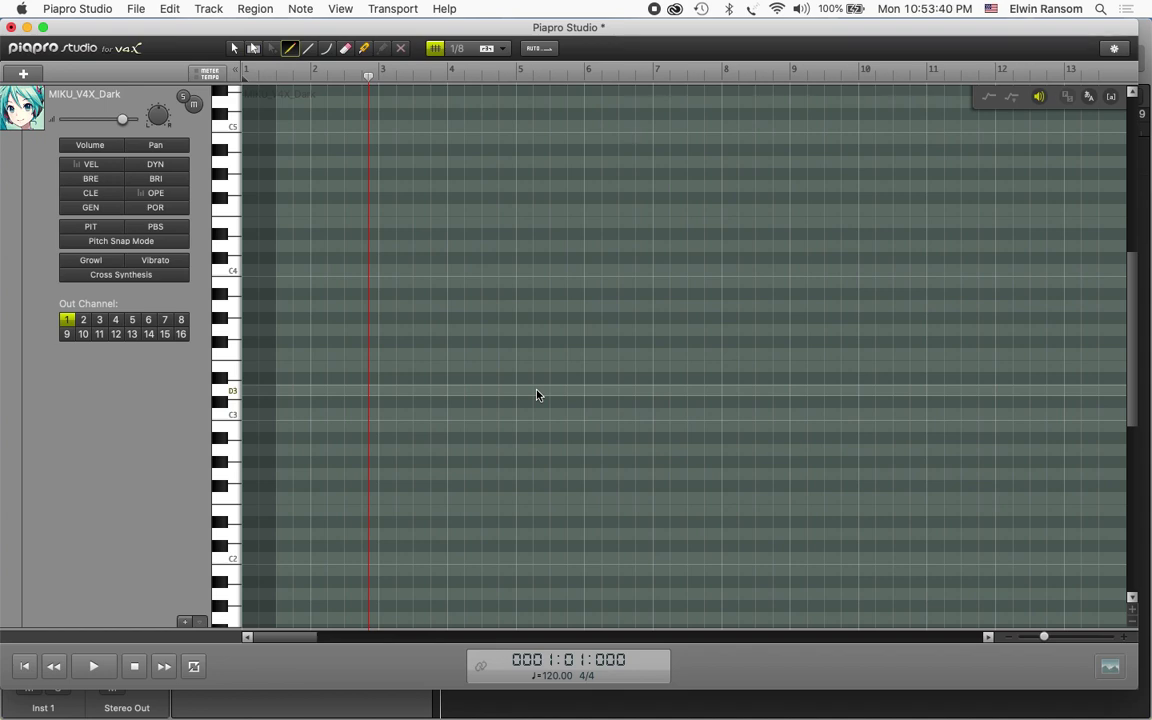
pyautogui.click(137, 668)
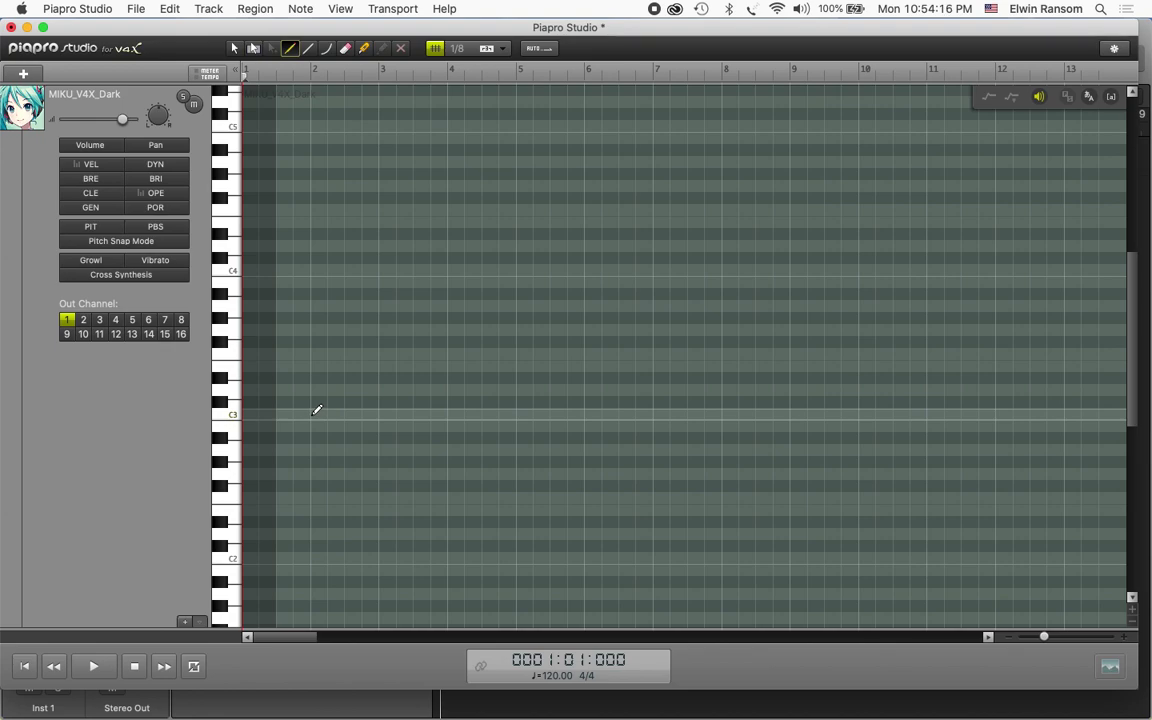
# Step: Pencil in the eight-note melody C3, A3, G3, E3, G3, A3, C4, C4
pyautogui.moveTo(313, 413); pyautogui.dragTo(381, 417)
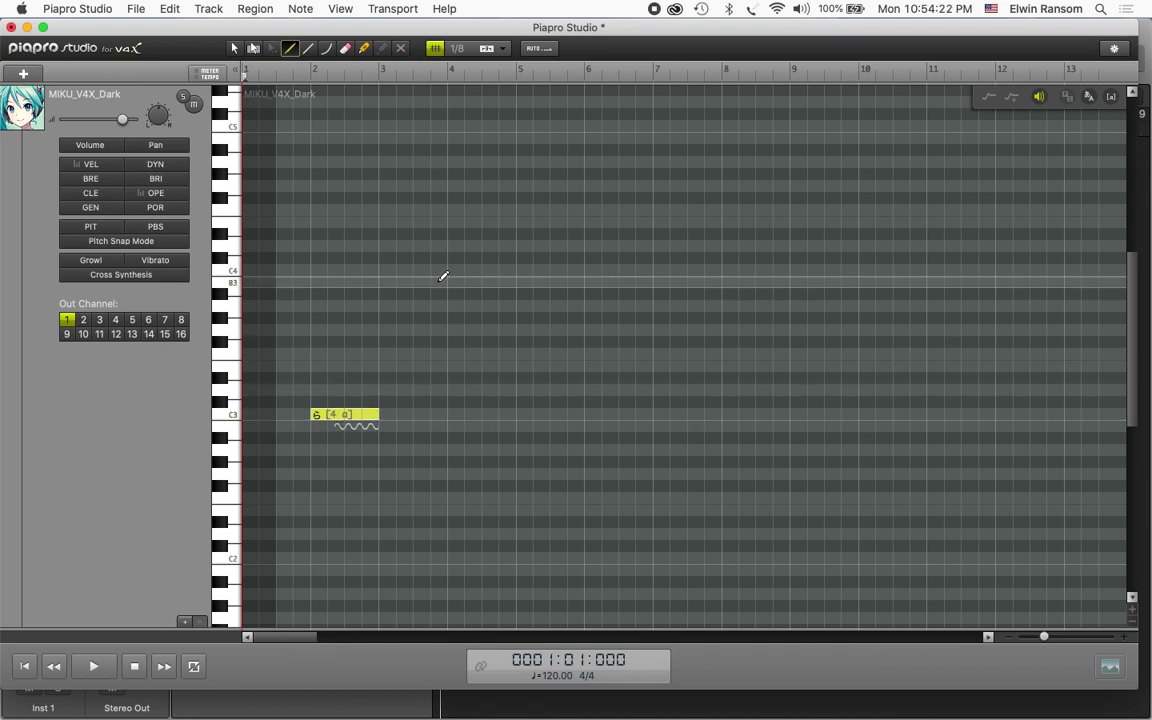
pyautogui.moveTo(381, 306)
pyautogui.mouseDown()
pyautogui.moveTo(425, 329)
pyautogui.moveTo(446, 330)
pyautogui.moveTo(449, 366)
pyautogui.moveTo(484, 368)
pyautogui.mouseUp()
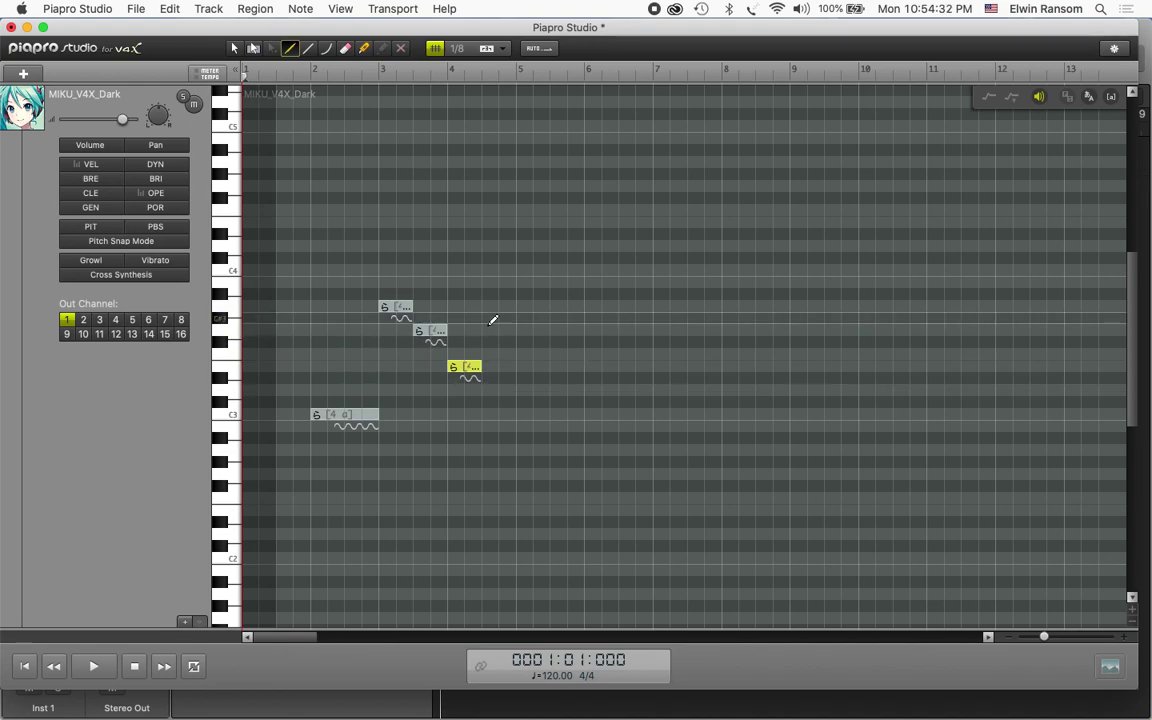
pyautogui.moveTo(490, 326)
pyautogui.mouseDown()
pyautogui.moveTo(522, 304)
pyautogui.moveTo(554, 307)
pyautogui.moveTo(559, 268)
pyautogui.moveTo(655, 276)
pyautogui.mouseUp()
pyautogui.click(556, 269)
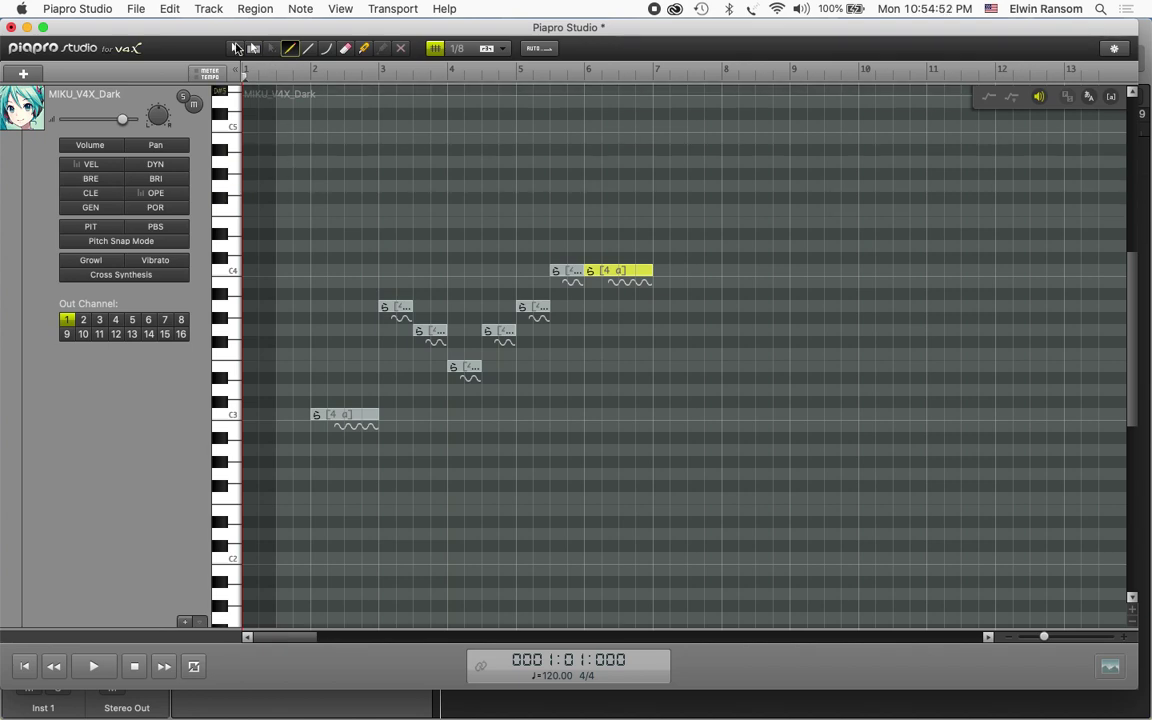
# Step: Switch to the Arrow tool and select all eight melody notes with Cmd+A
pyautogui.click(234, 48)
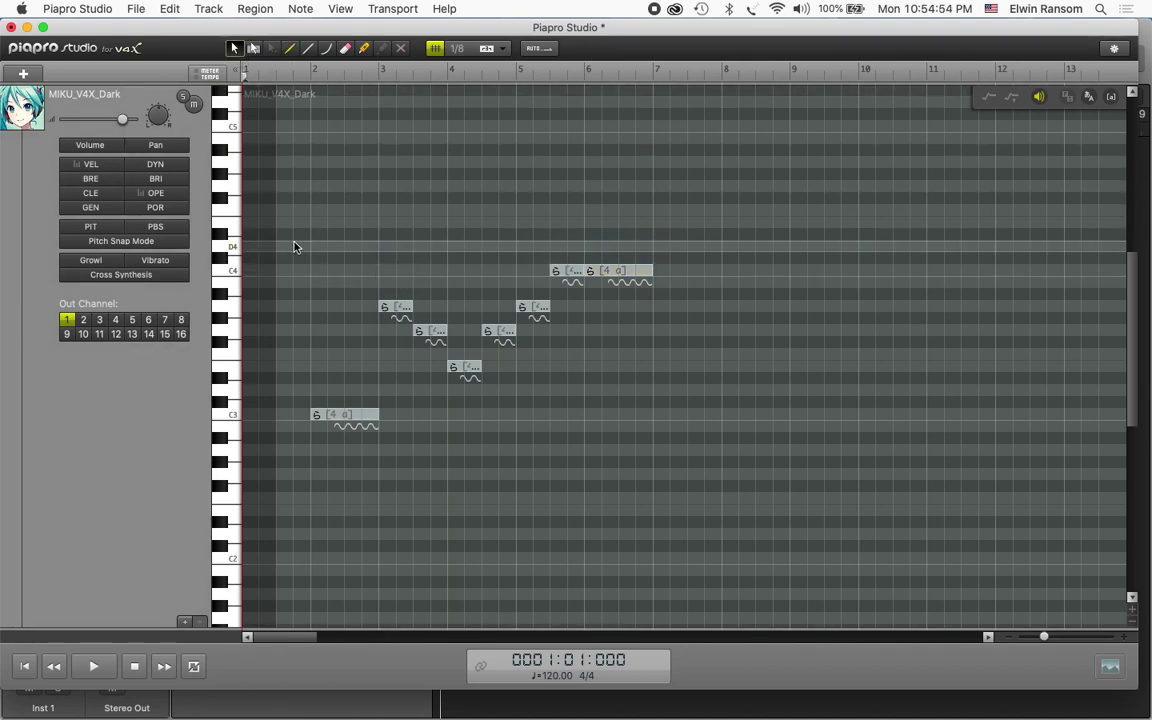
pyautogui.press('super+a')
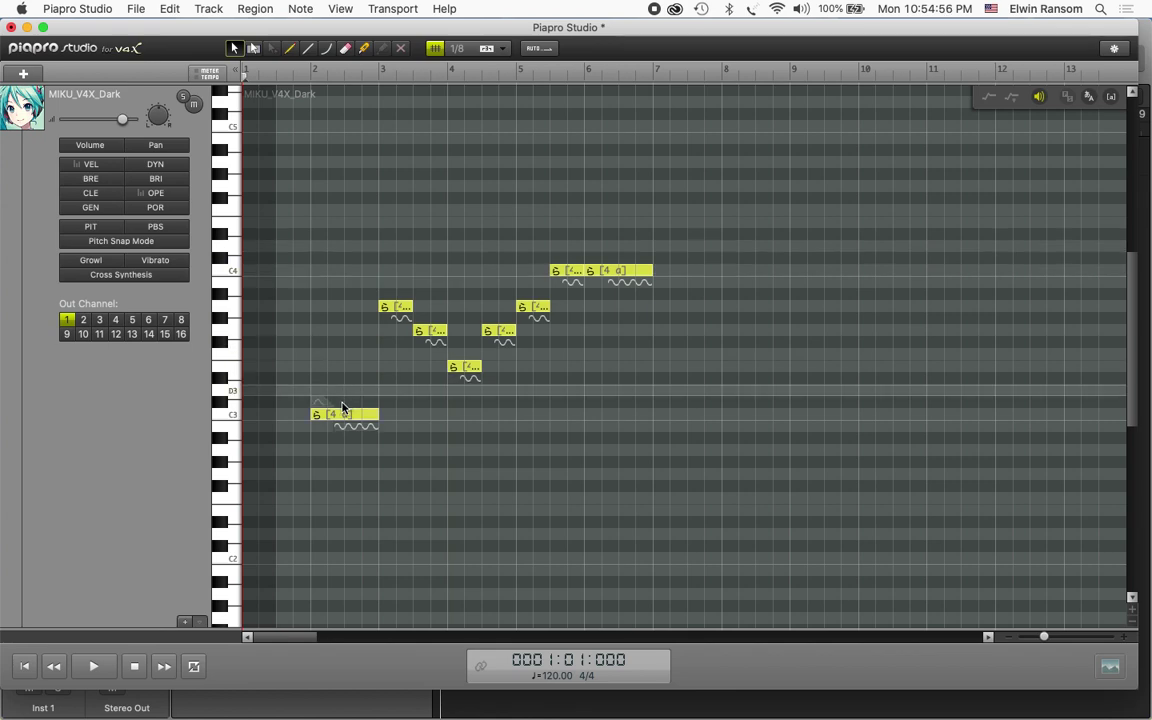
pyautogui.moveTo(325, 414)
pyautogui.mouseDown()
pyautogui.moveTo(329, 437)
pyautogui.moveTo(329, 417)
pyautogui.mouseUp()
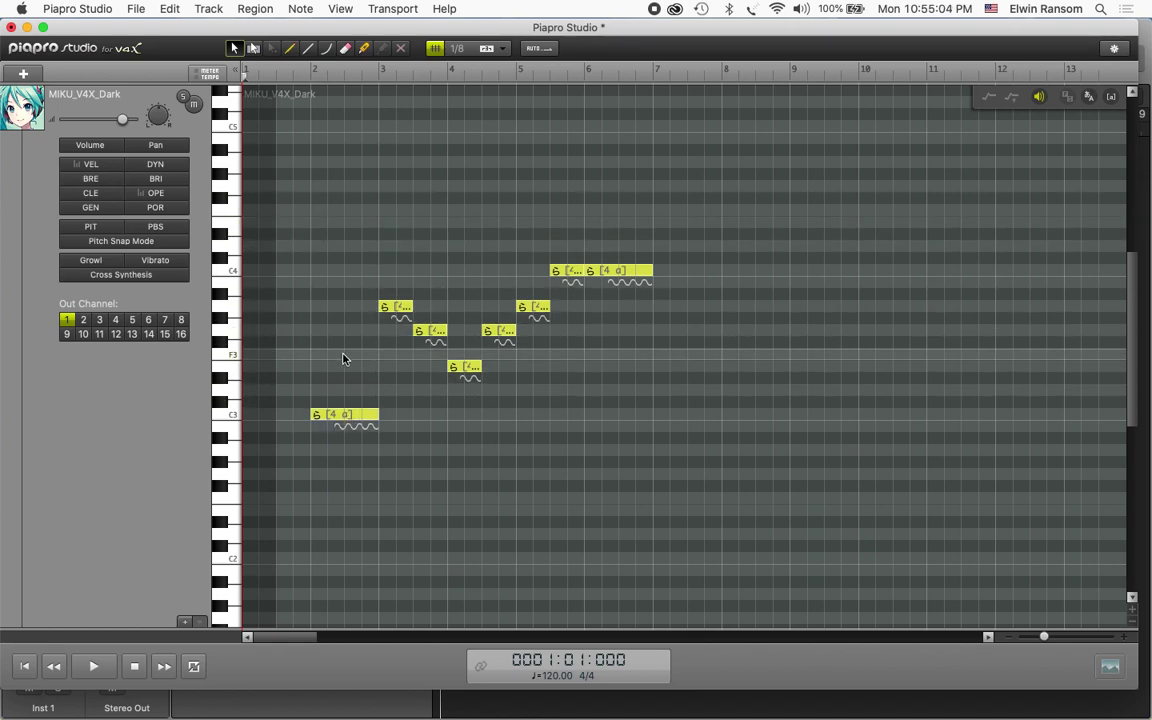
# Step: Enter the lyrics ko ni chi wa go za i ma on the selected notes using U.S. input
pyautogui.doubleClick(321, 419)
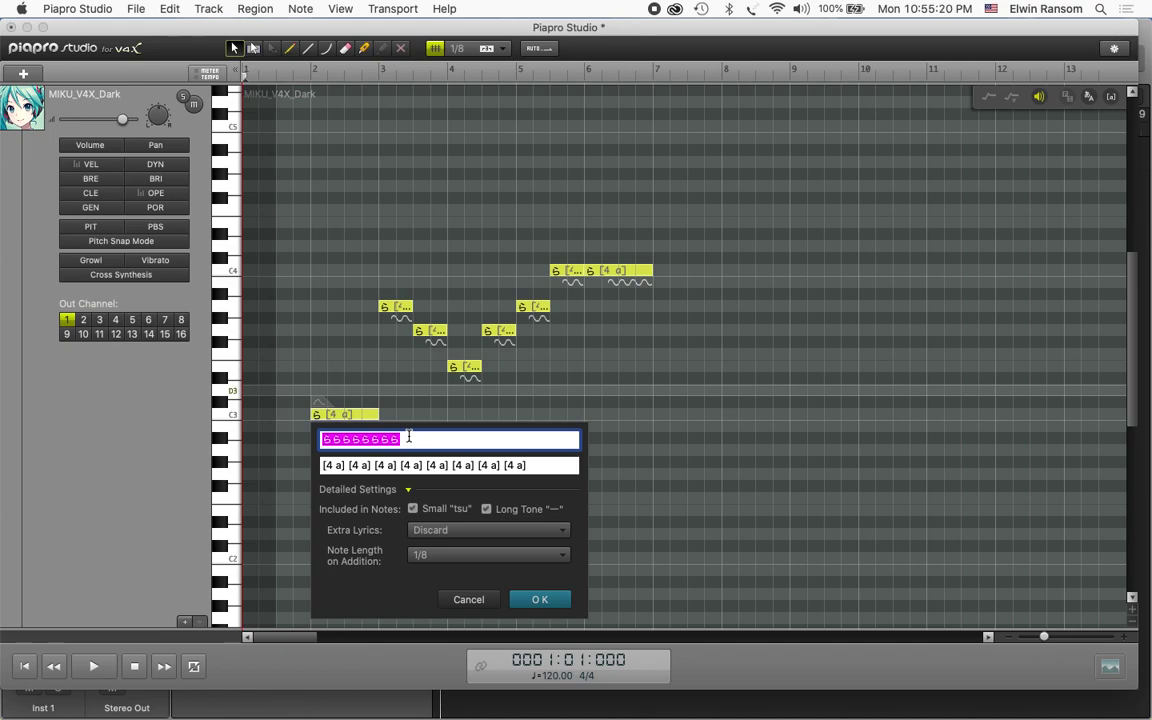
pyautogui.hotkey('ctrl', 'space')
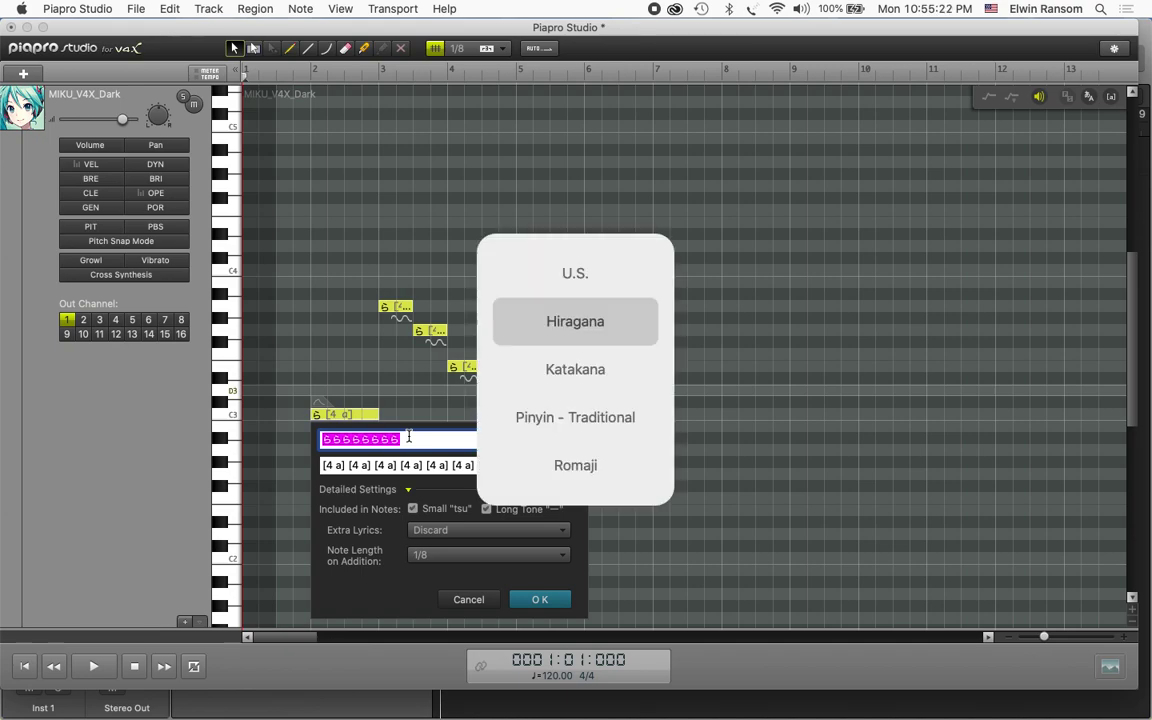
pyautogui.hotkey('ctrl', 'space')
pyautogui.hotkey('ctrl', 'space')
pyautogui.hotkey('ctrl', 'space')
pyautogui.hotkey('ctrl', 'space')
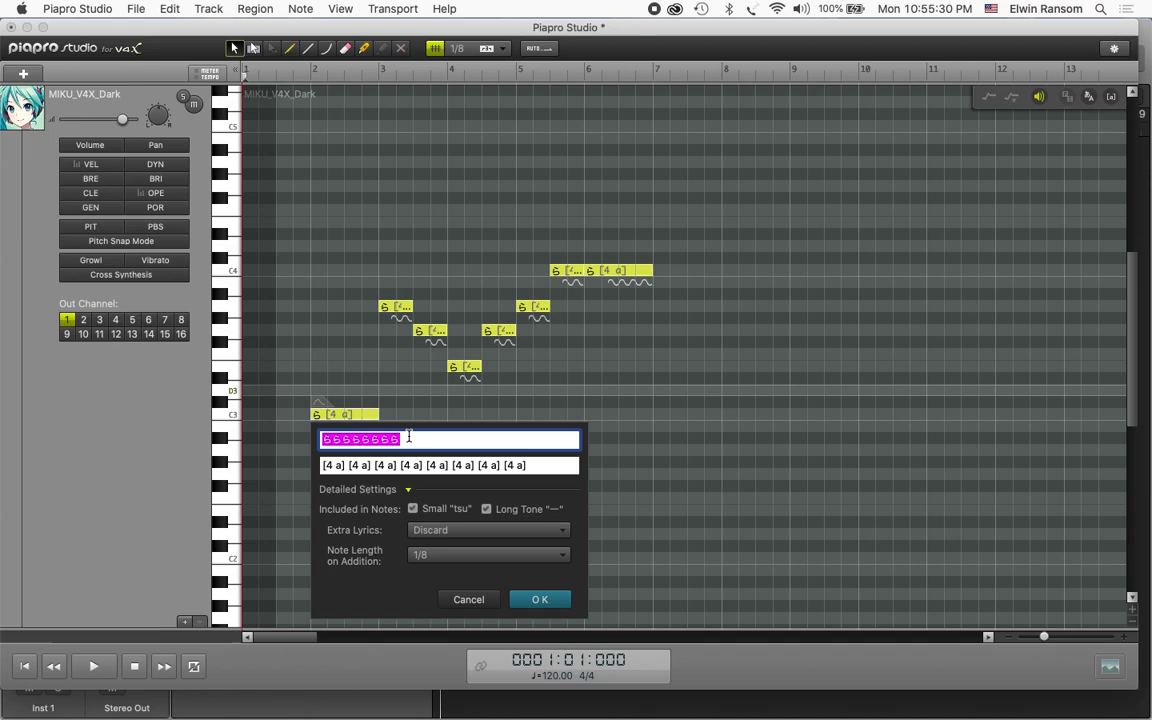
pyautogui.write('ko ni chi wa go za i ma su')
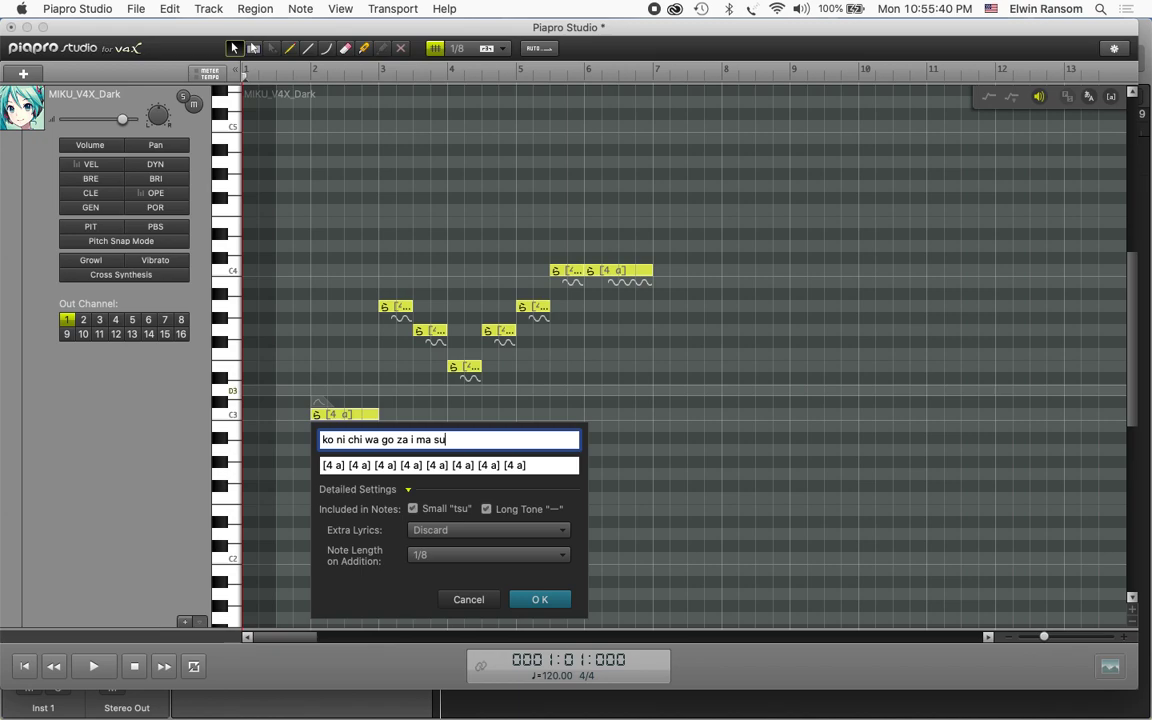
pyautogui.press('Return')
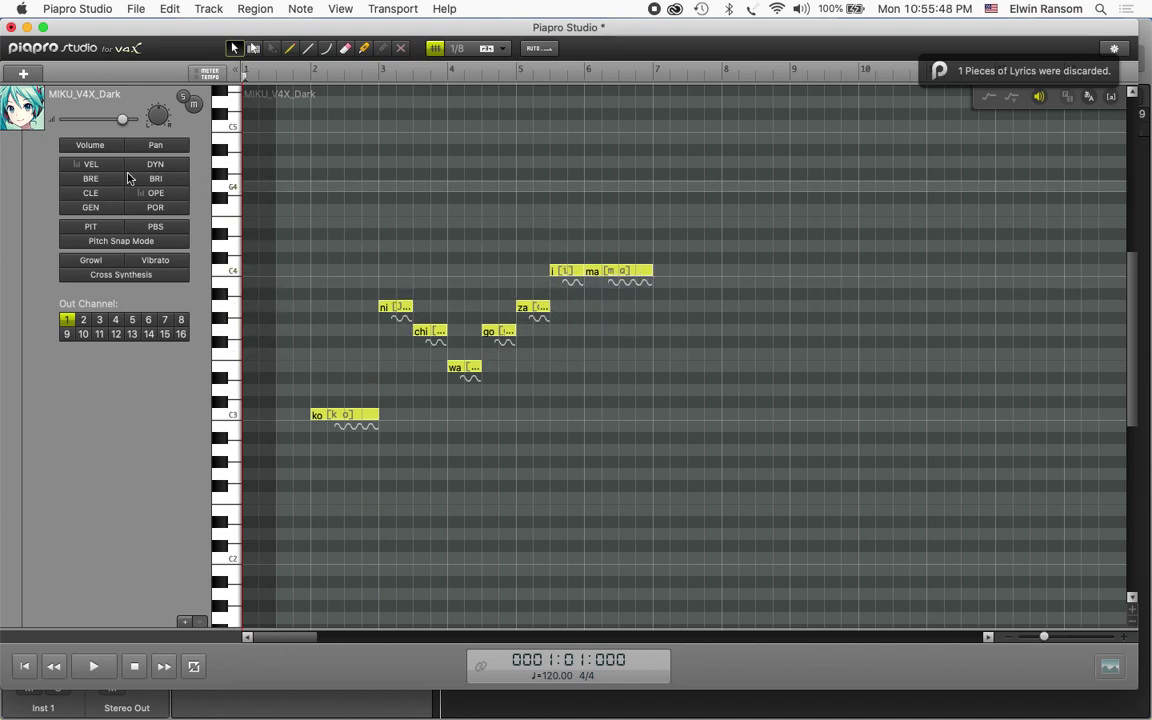
# Step: Add a ninth A3 note at bar 7 singing su, then play the phrase back
pyautogui.click(289, 49)
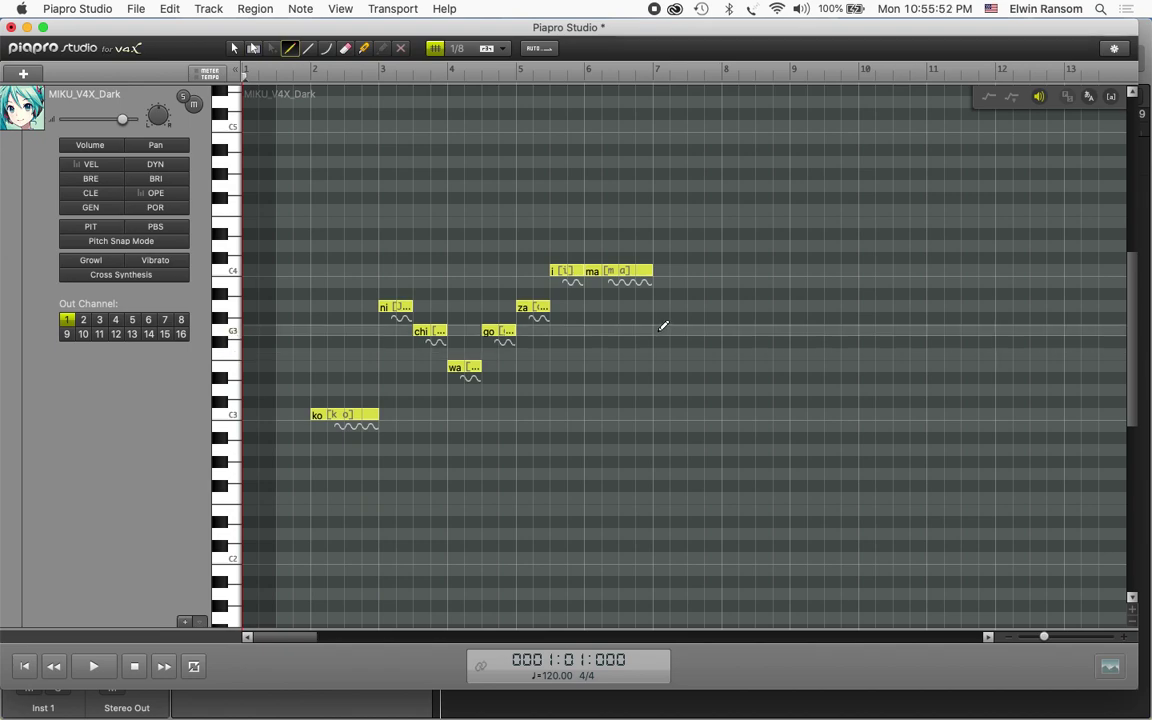
pyautogui.moveTo(662, 303); pyautogui.dragTo(717, 303)
pyautogui.doubleClick(660, 307)
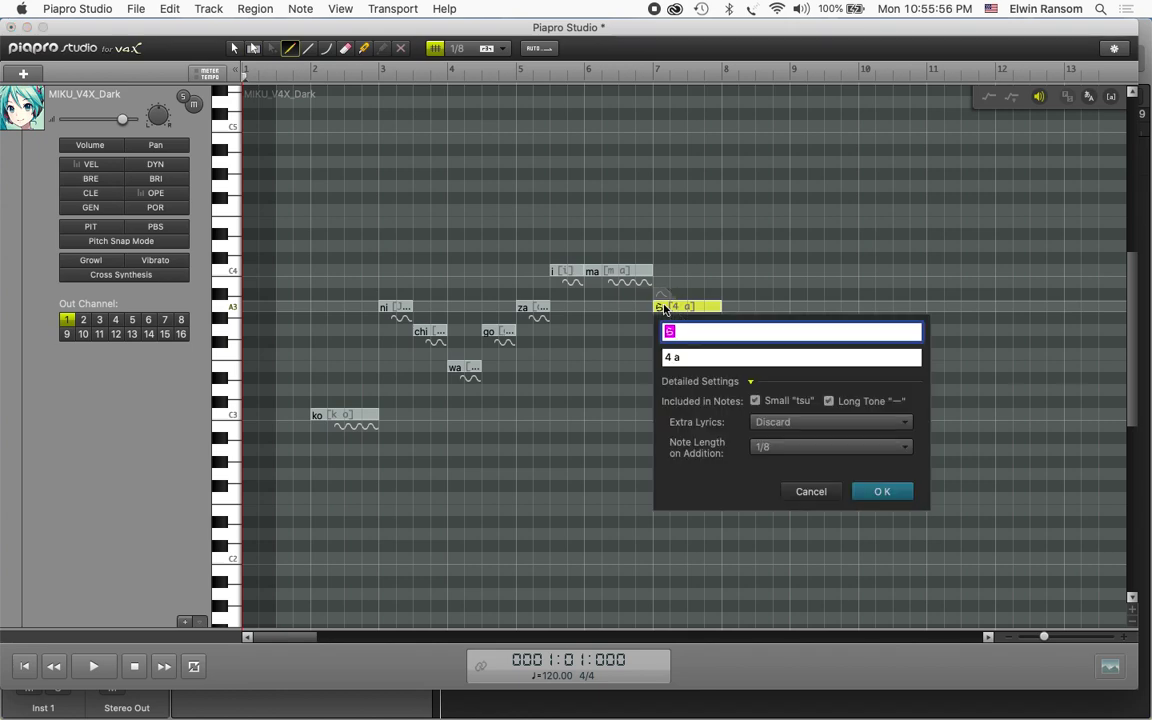
pyautogui.write('su')
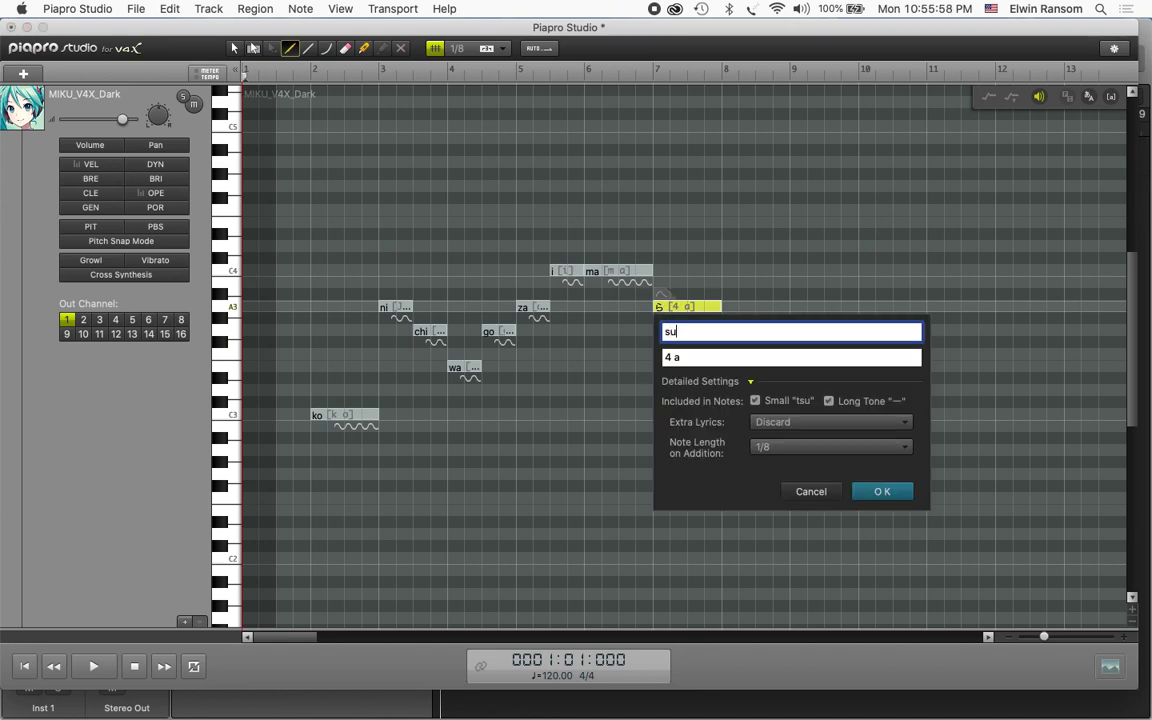
pyautogui.press('Return')
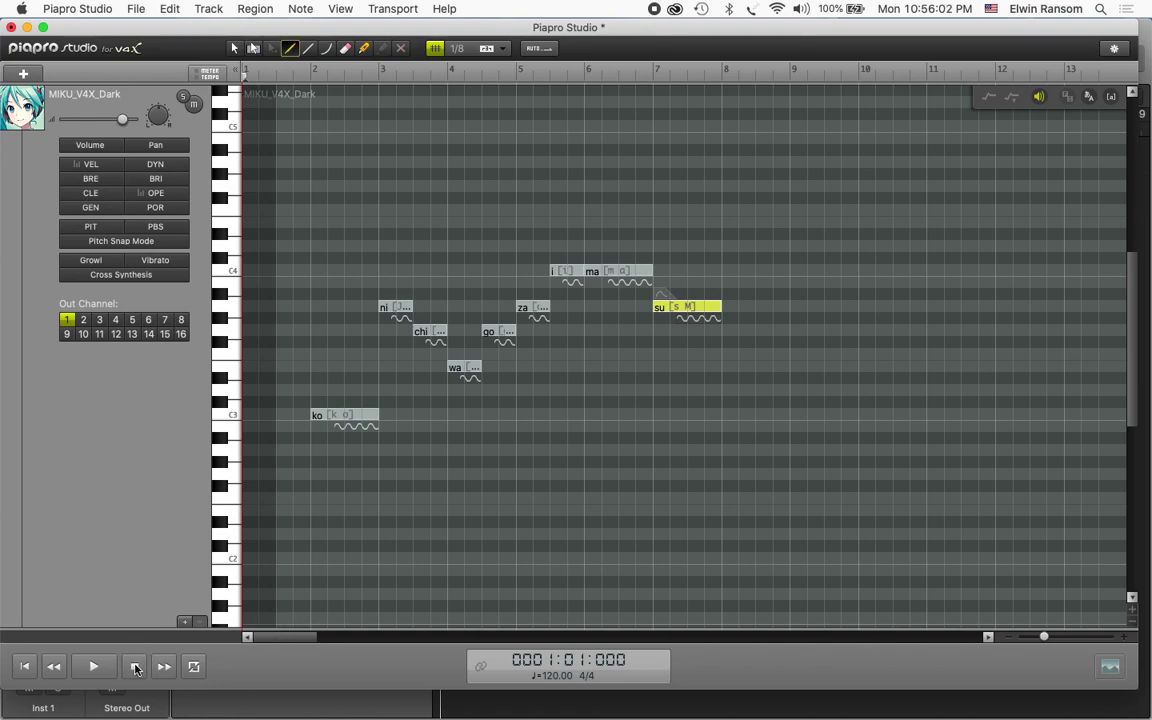
pyautogui.click(96, 667)
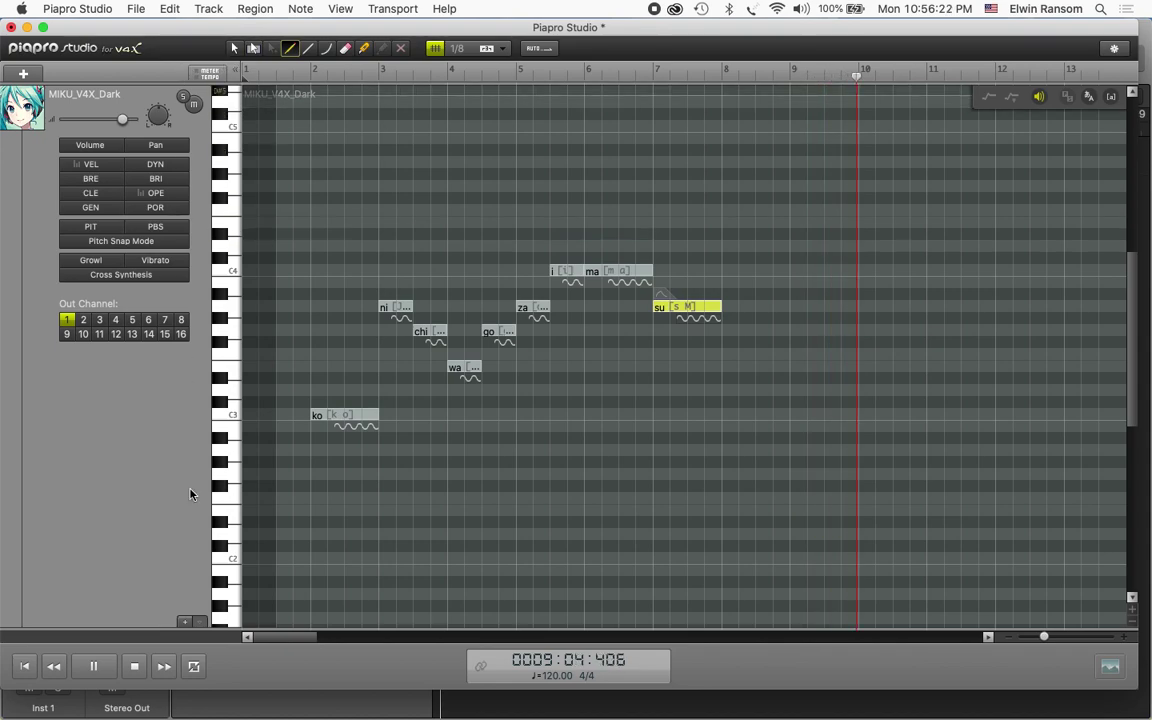
pyautogui.click(136, 667)
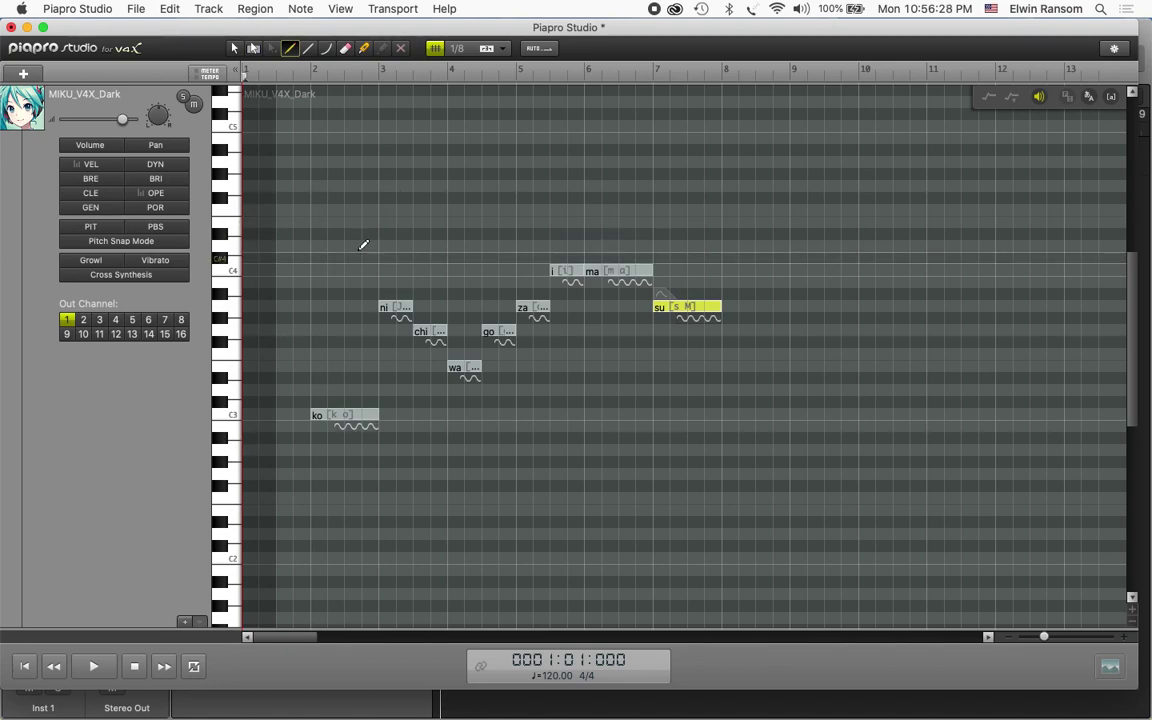
# Step: Select all notes, add a second vocal track MIKU_V4X_Original_EVEC and open its piano roll
pyautogui.click(234, 47)
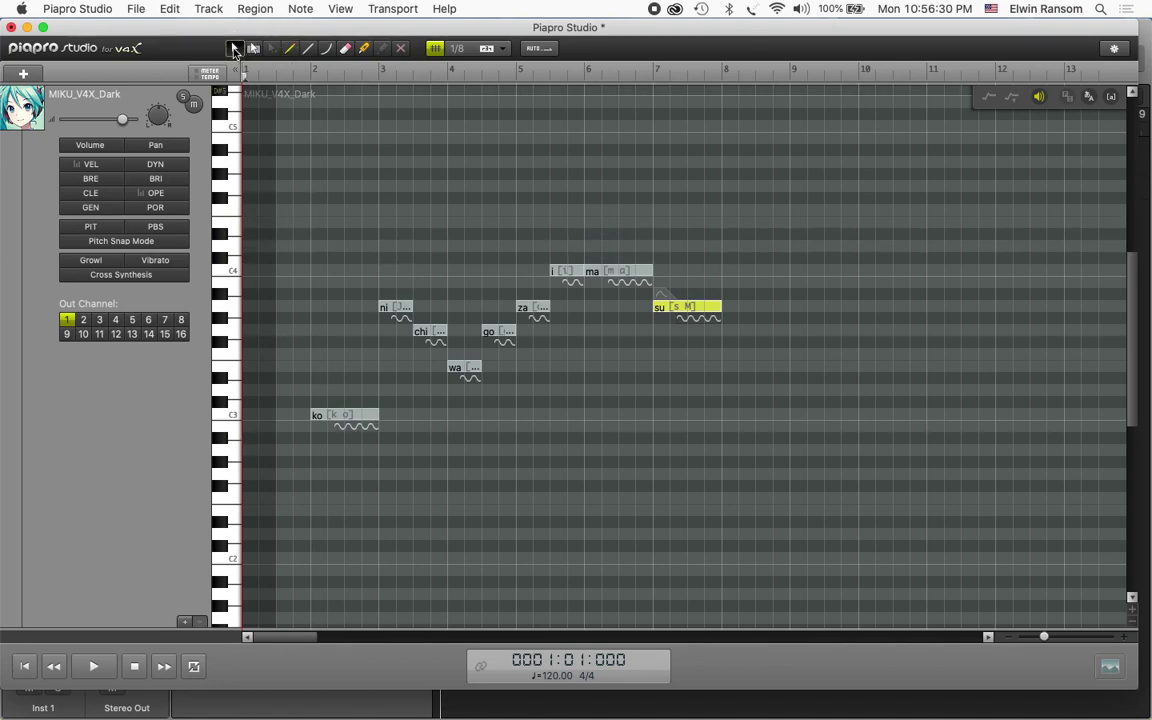
pyautogui.press('super+a')
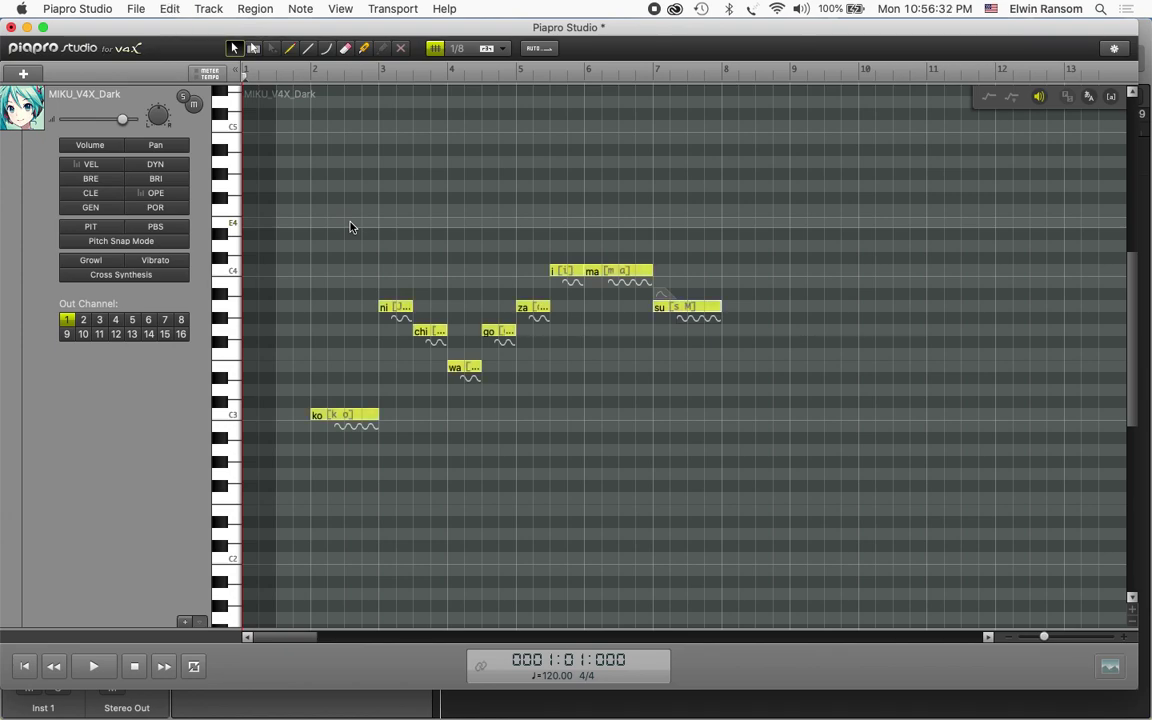
pyautogui.click(21, 74)
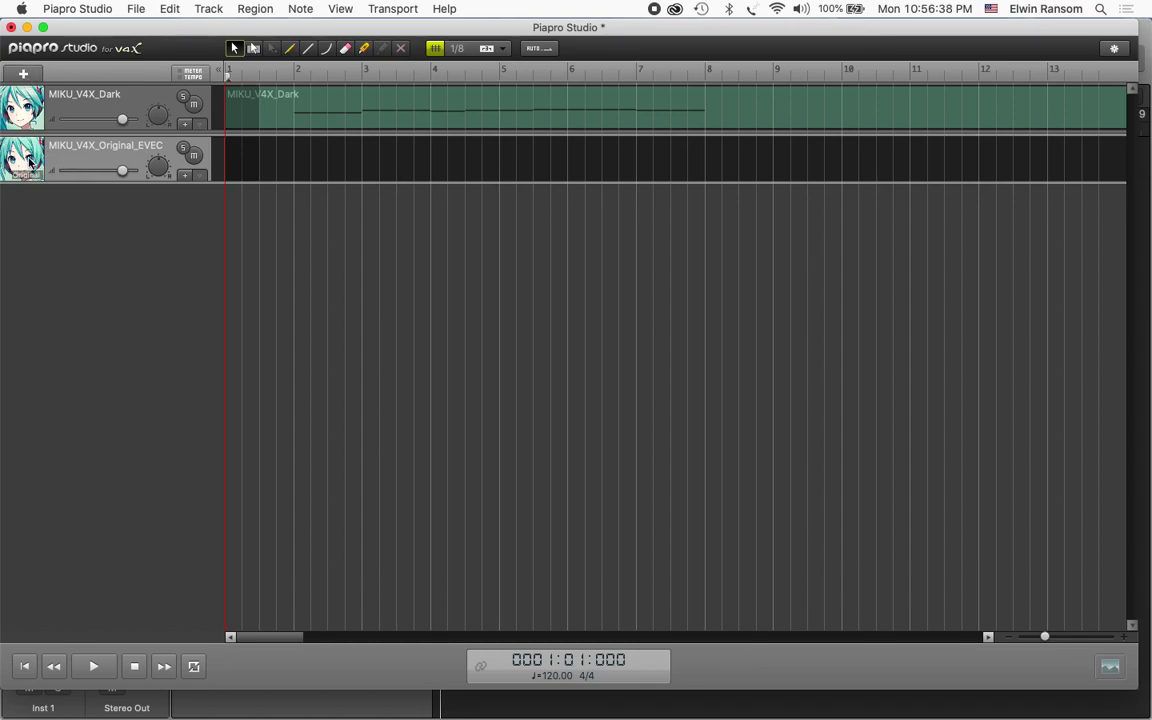
pyautogui.doubleClick(231, 172)
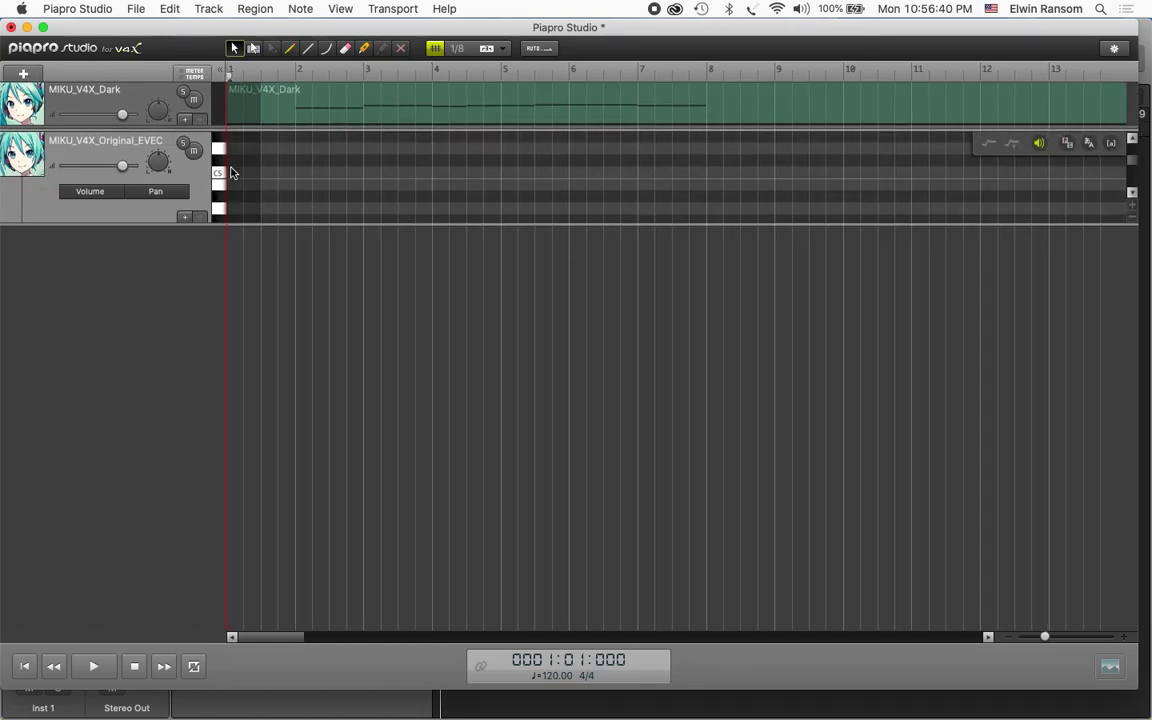
# Step: Draw a new part spanning bar 1 to about bar 12
pyautogui.click(290, 48)
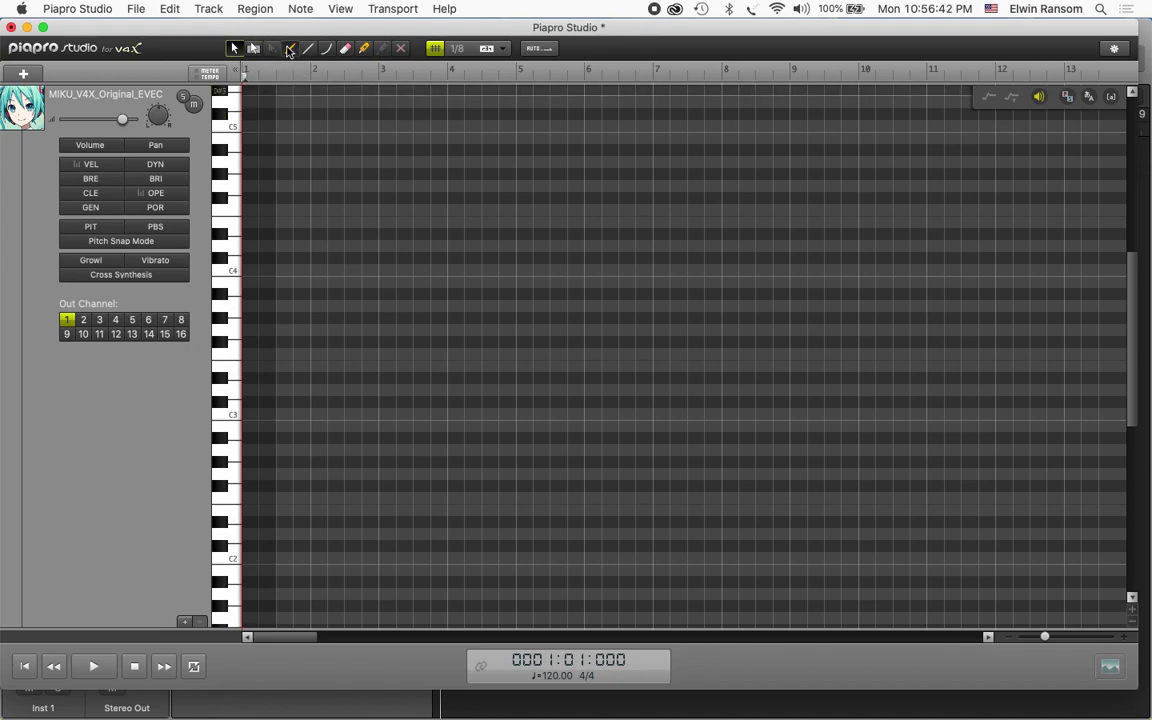
pyautogui.moveTo(252, 244)
pyautogui.mouseDown()
pyautogui.moveTo(468, 309)
pyautogui.moveTo(1103, 390)
pyautogui.moveTo(1144, 489)
pyautogui.moveTo(1120, 480)
pyautogui.mouseUp()
pyautogui.hscroll(-20, 550, 438)
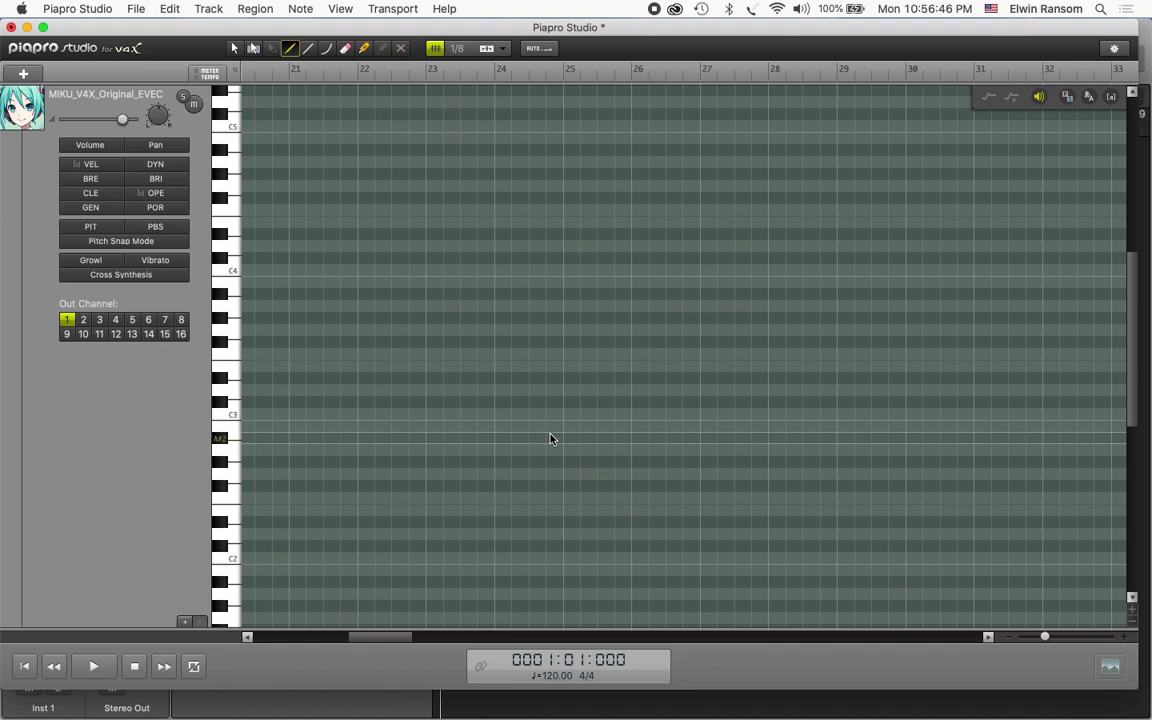
# Step: Paste the lyric notes ko ni chi wa go za i ma su starting at bar 3
pyautogui.click(232, 48)
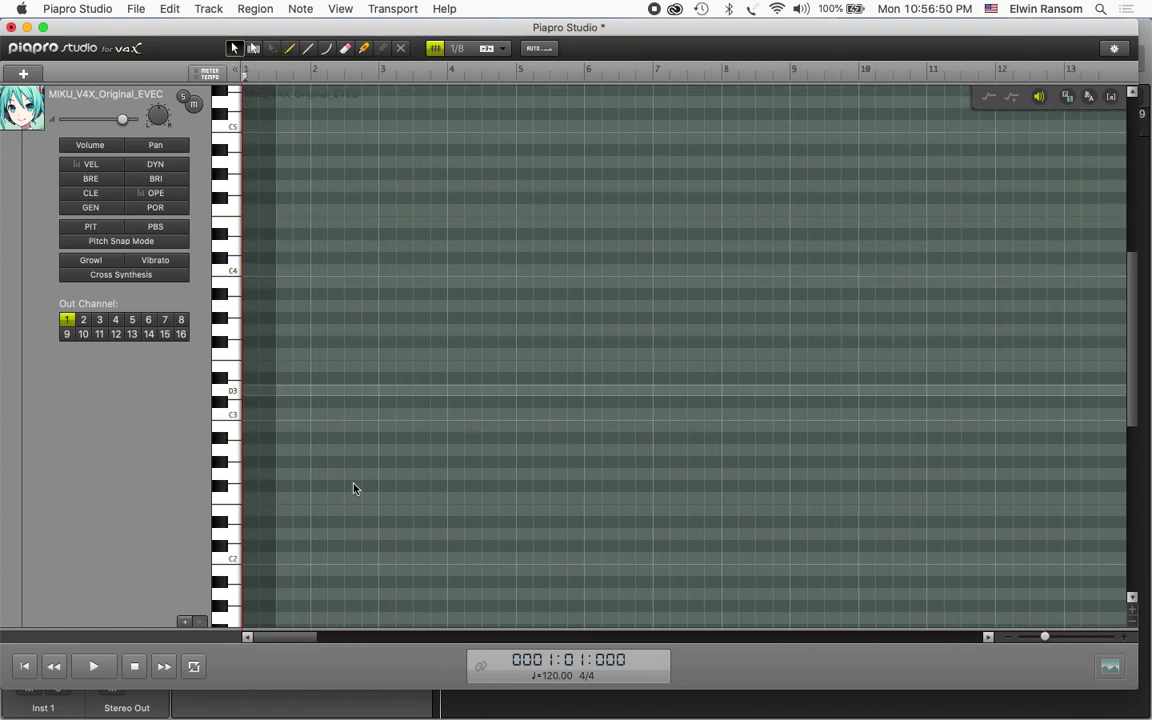
pyautogui.click(380, 79)
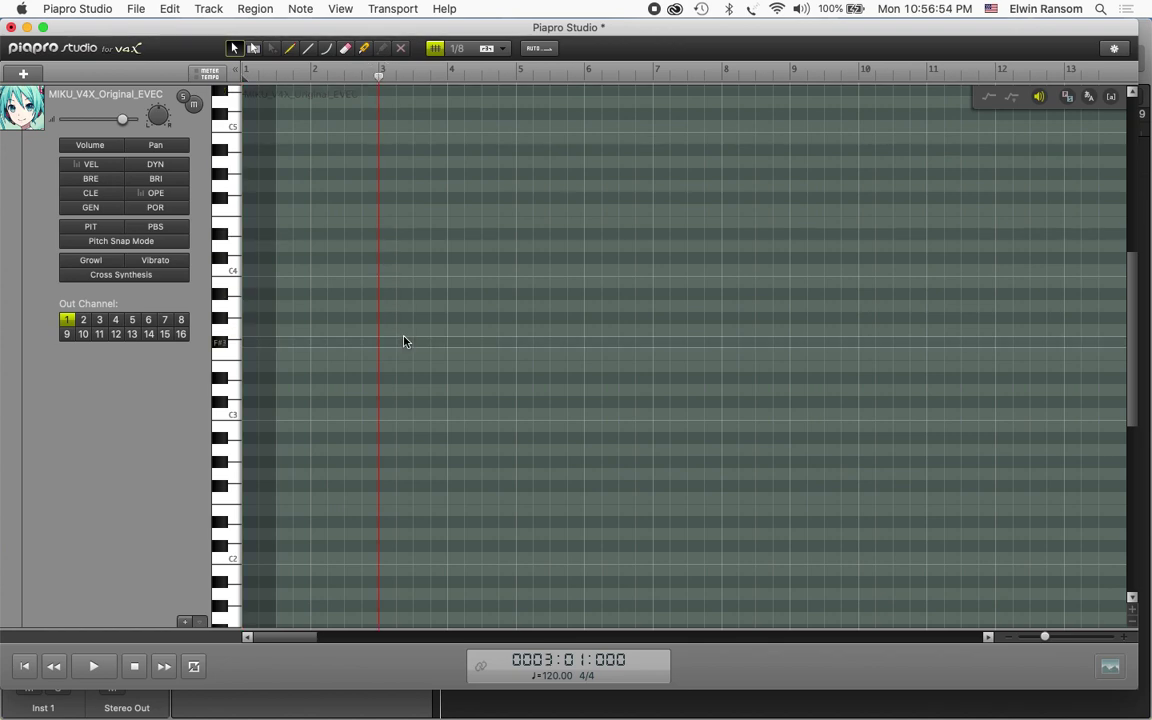
pyautogui.press('super+v')
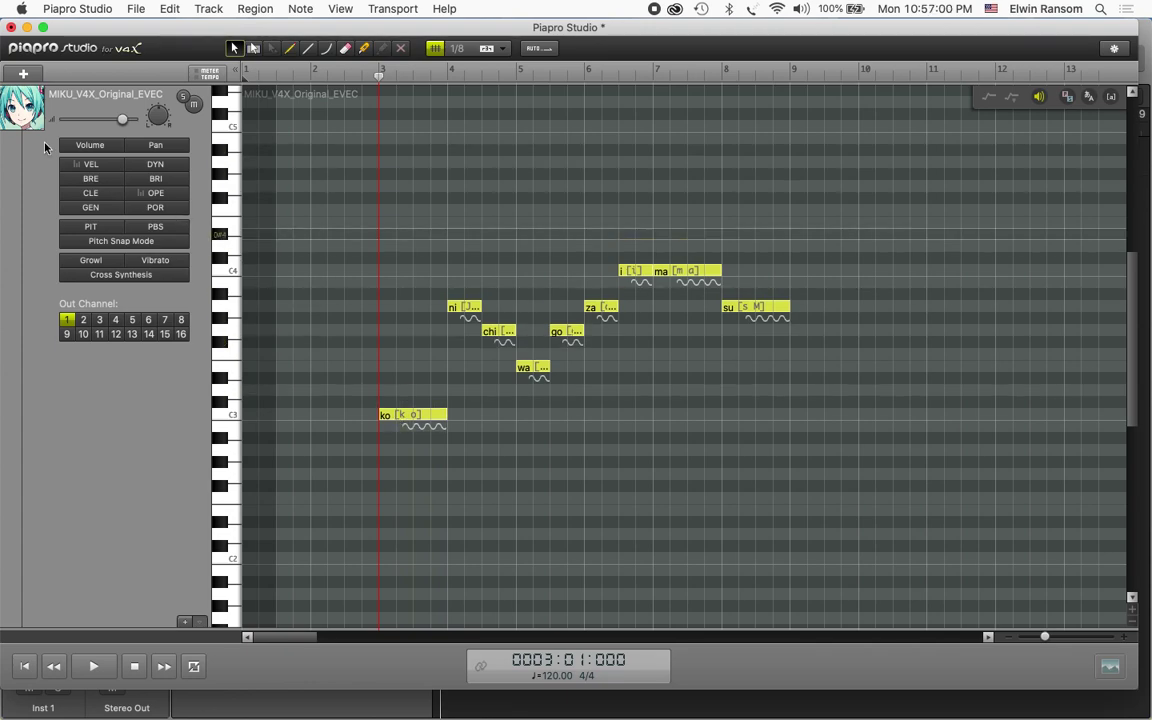
# Step: Change the second part's singer to MEIKO_V3_Dark and return to the track overview
pyautogui.click(22, 106)
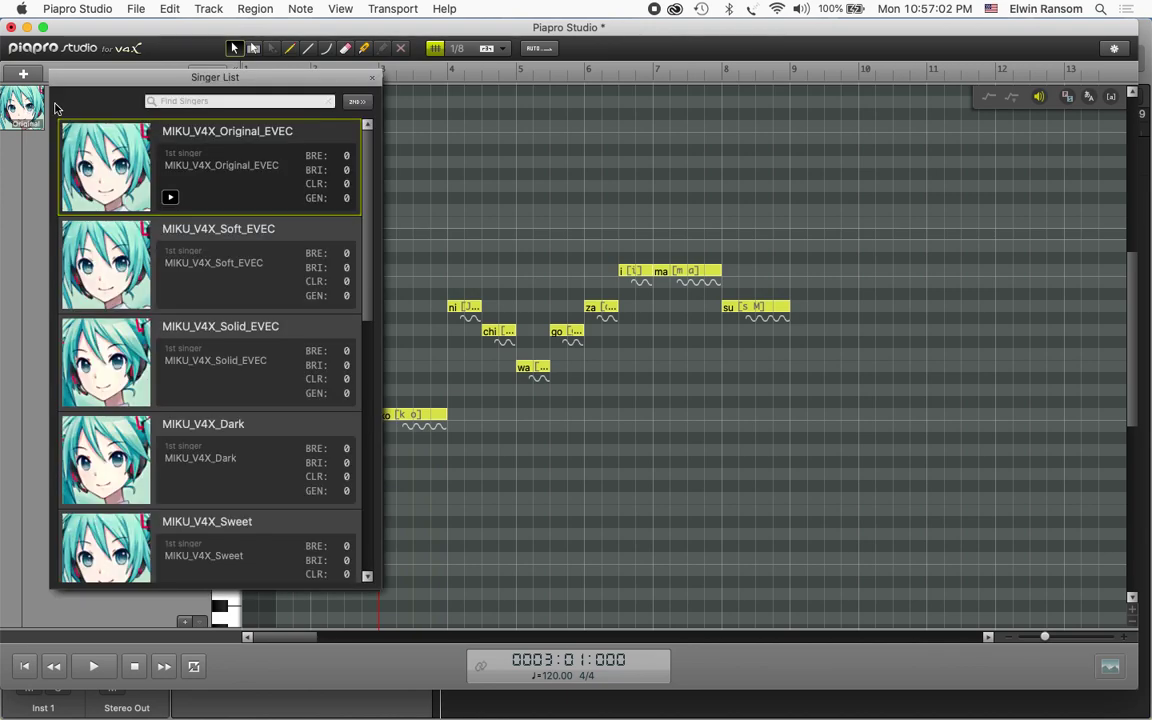
pyautogui.scroll(-15, 262, 438)
pyautogui.scroll(5, 262, 438)
pyautogui.scroll(-6, 260, 437)
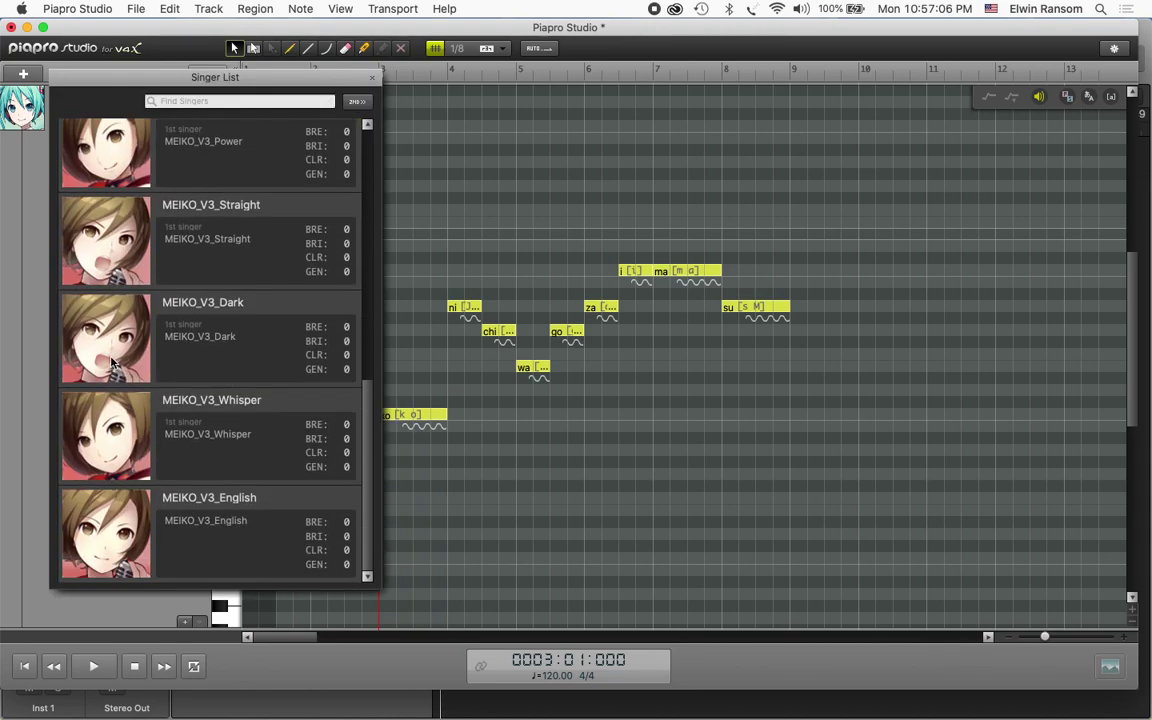
pyautogui.doubleClick(112, 365)
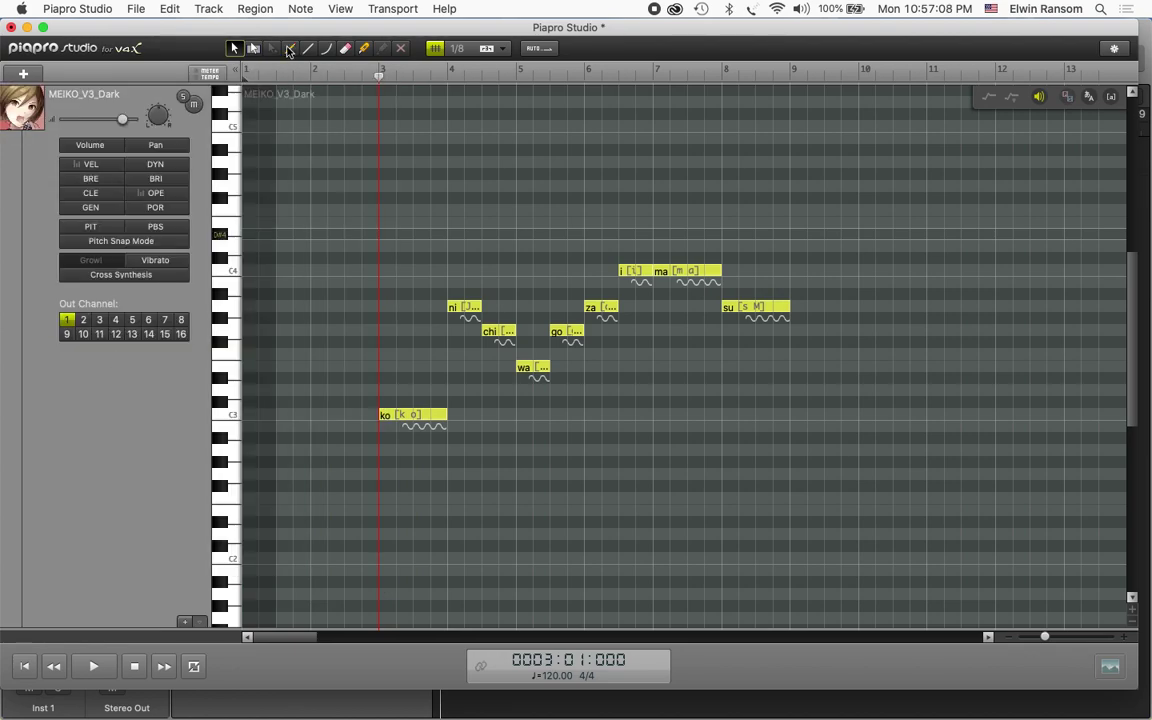
pyautogui.doubleClick(455, 527)
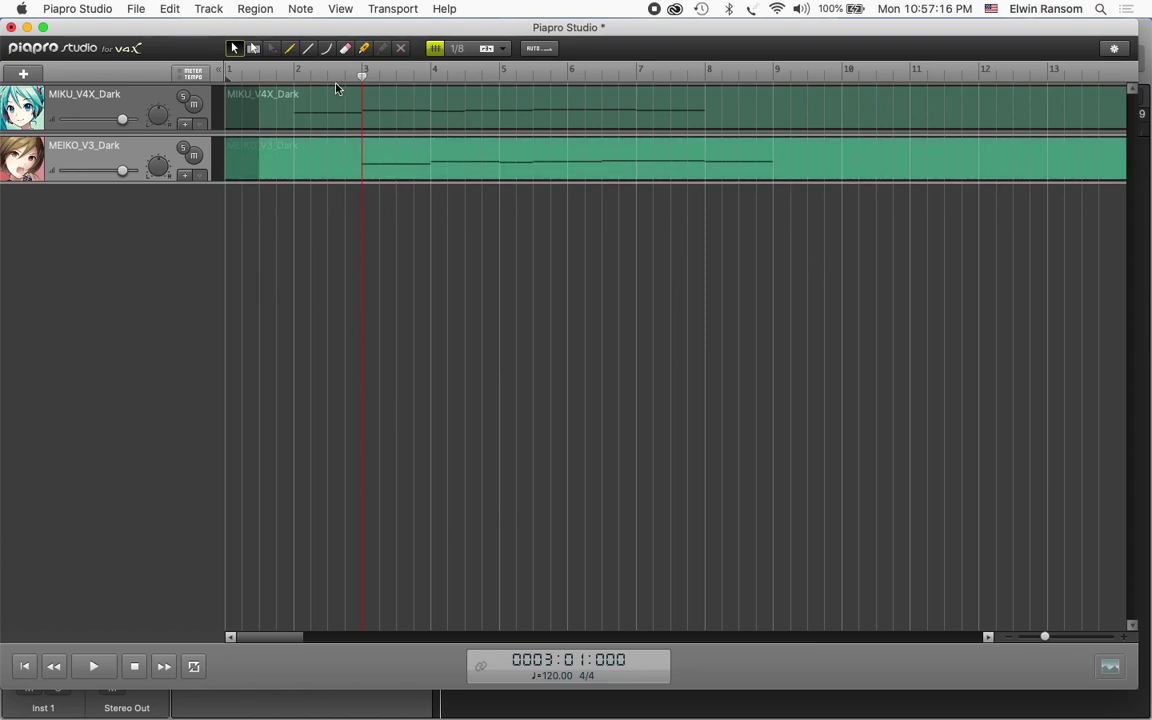
# Step: Play the Miku/MEIKO duet from bar 1, then switch to Logic Pro X
pyautogui.moveTo(365, 78); pyautogui.dragTo(227, 75)
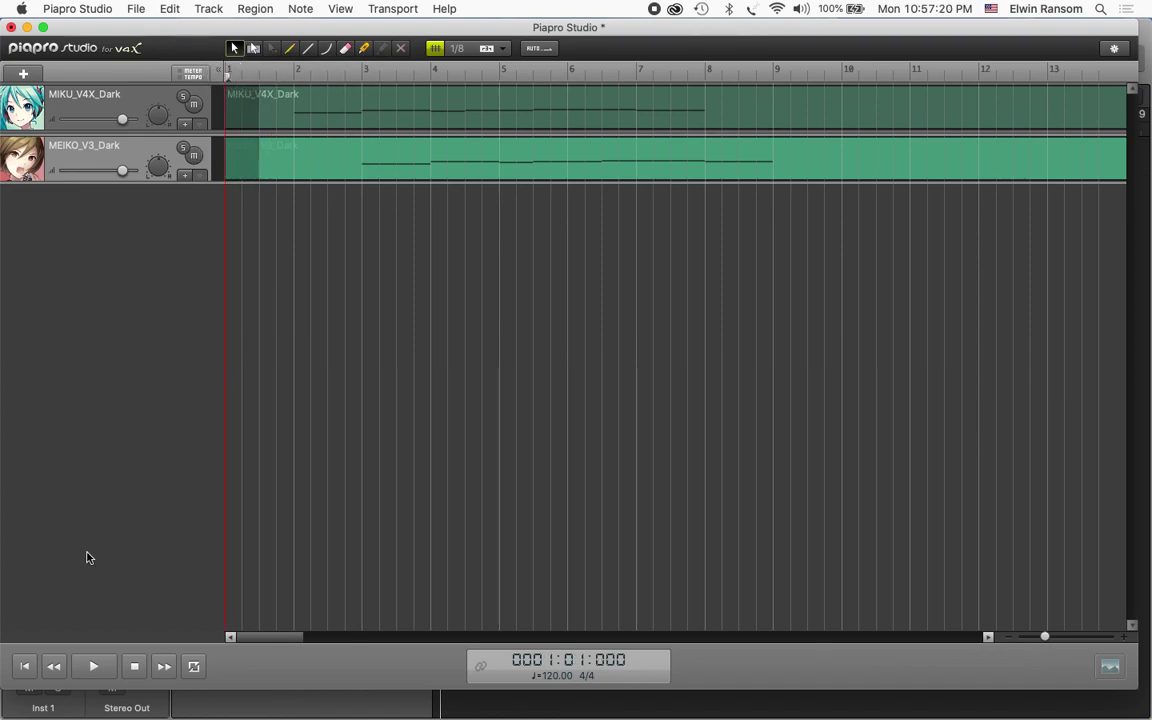
pyautogui.click(94, 666)
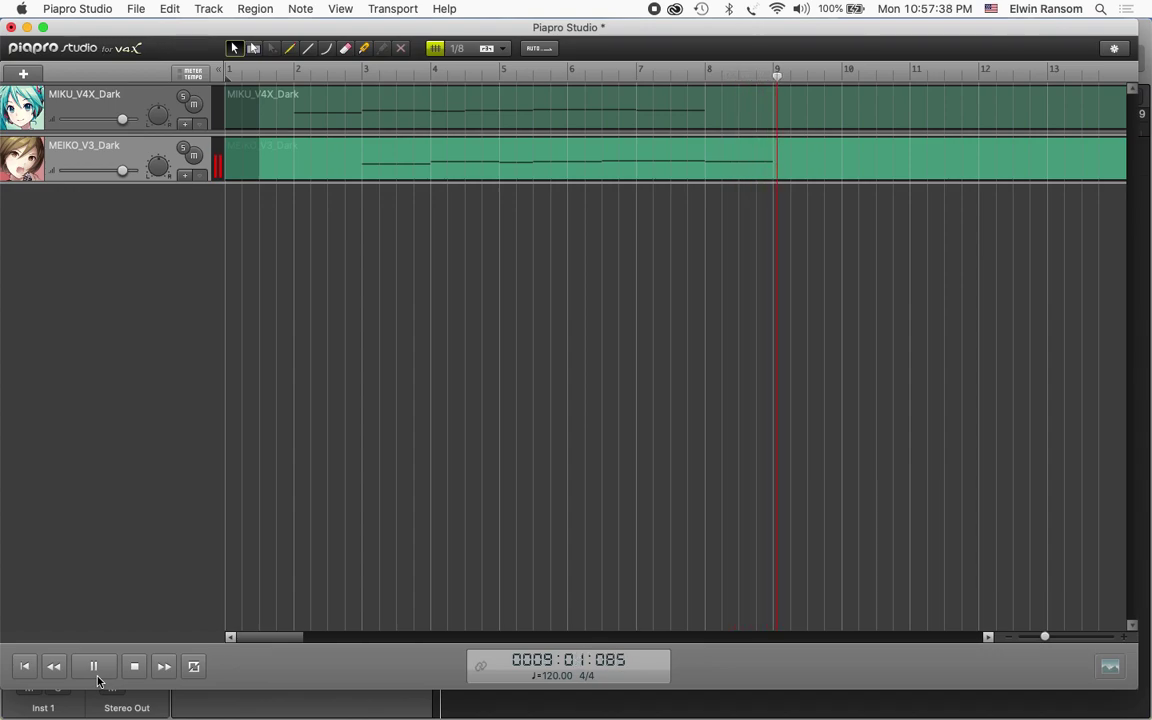
pyautogui.click(136, 667)
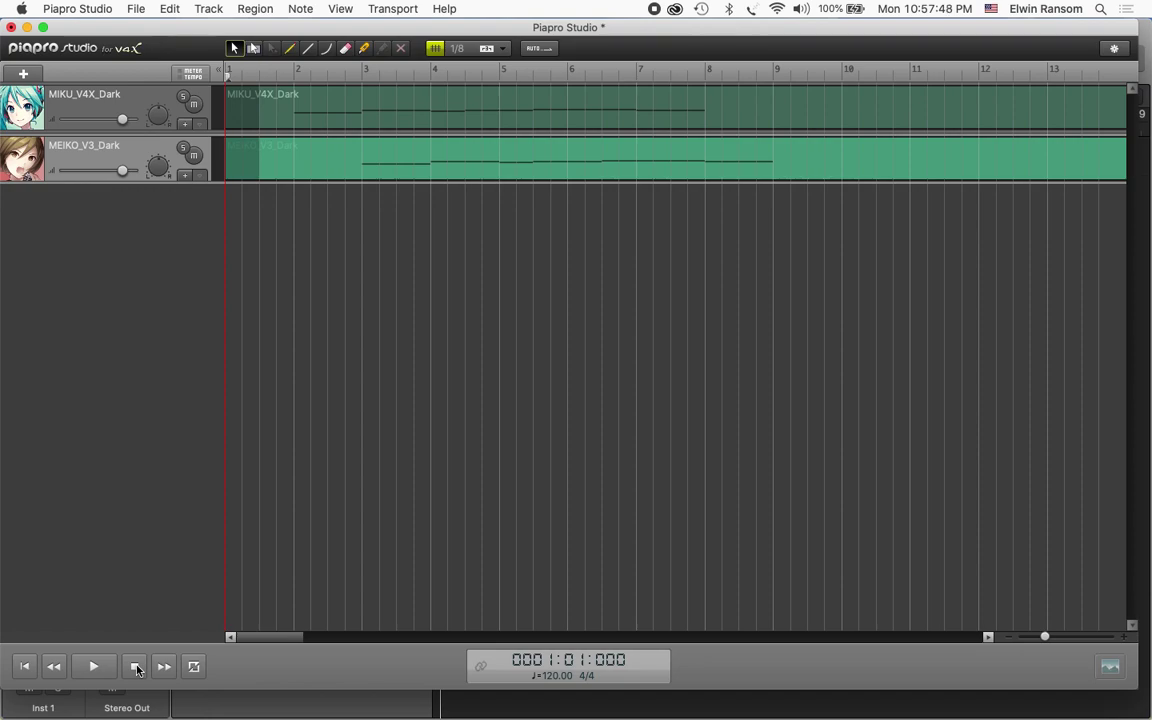
pyautogui.press('super+Tab')
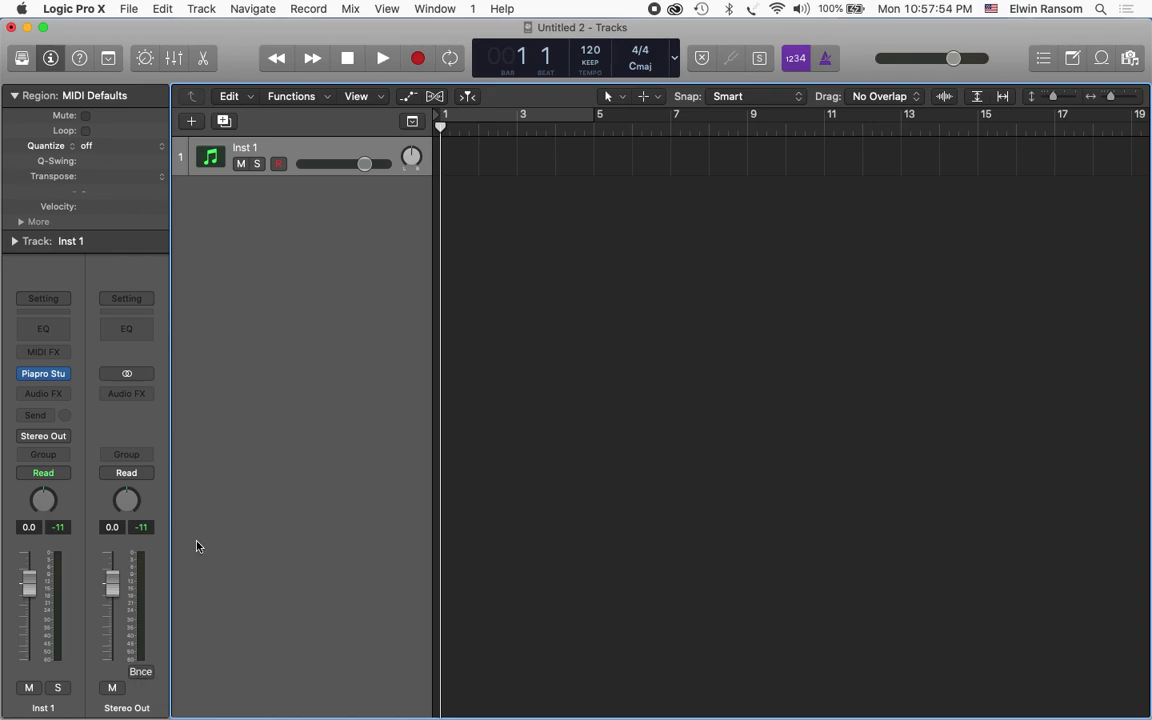
# Step: Play the Logic project to about bar 9, then set the LCD display mode to Custom
pyautogui.click(379, 59)
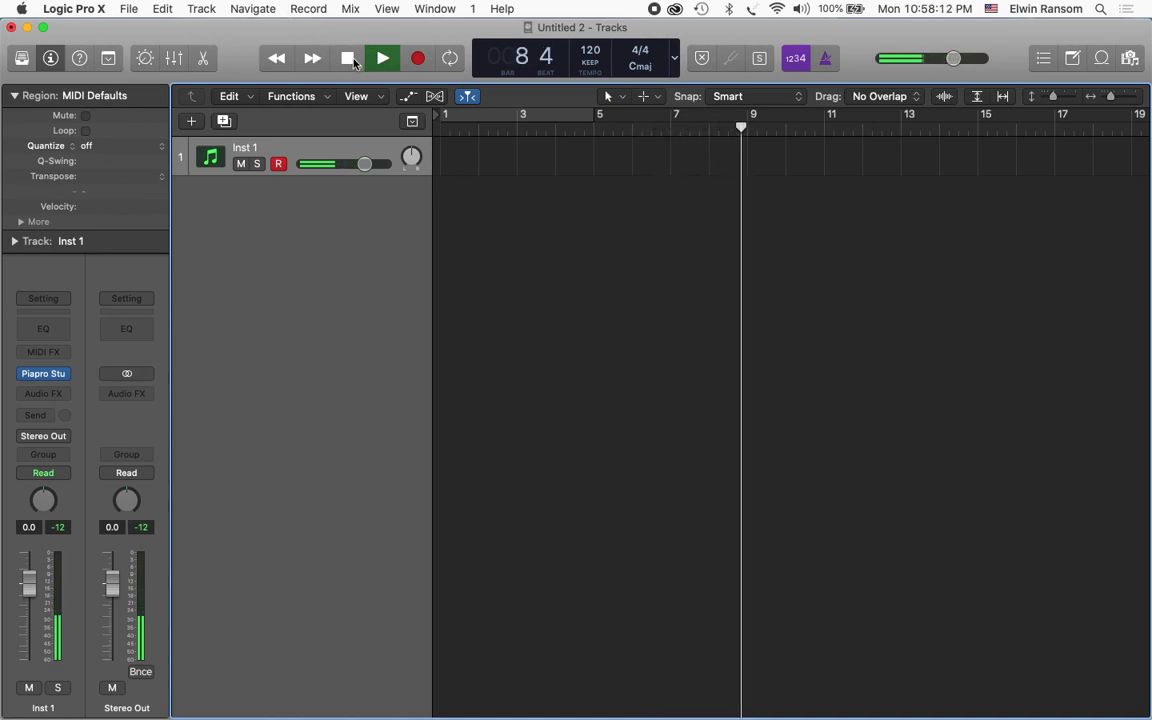
pyautogui.click(350, 60)
pyautogui.click(675, 60)
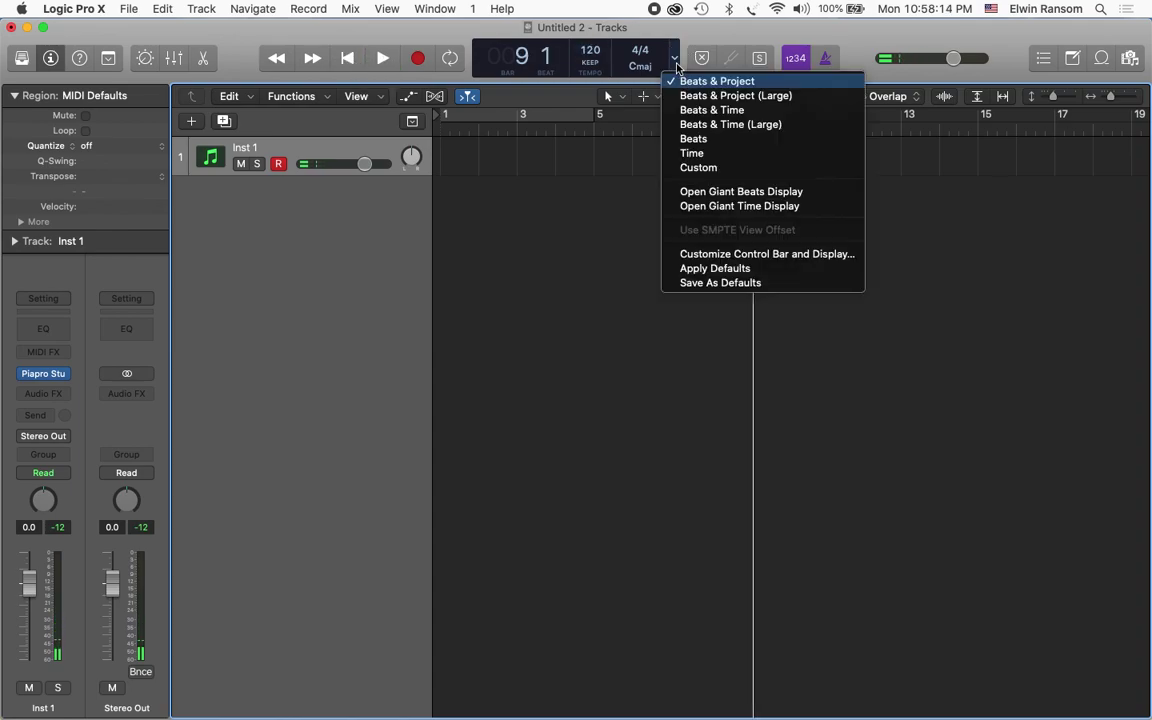
pyautogui.click(682, 168)
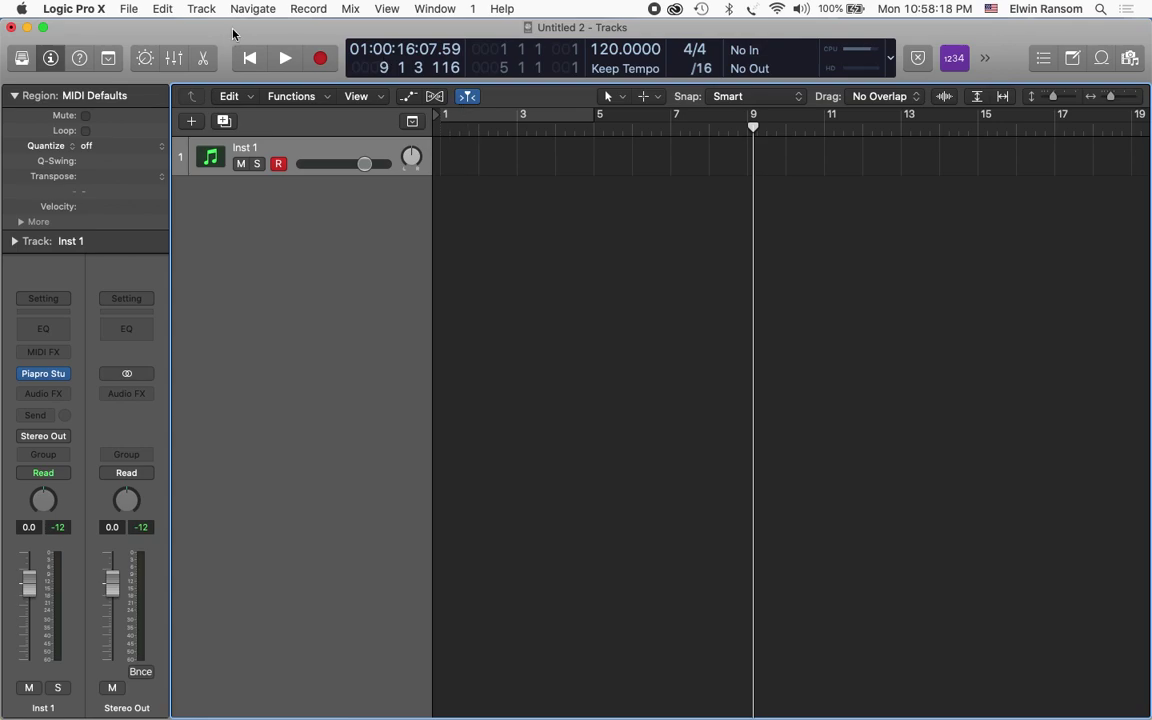
# Step: Close the Piapro Studio editor window and the Inst 1 plug-in window
pyautogui.press('super+Tab')
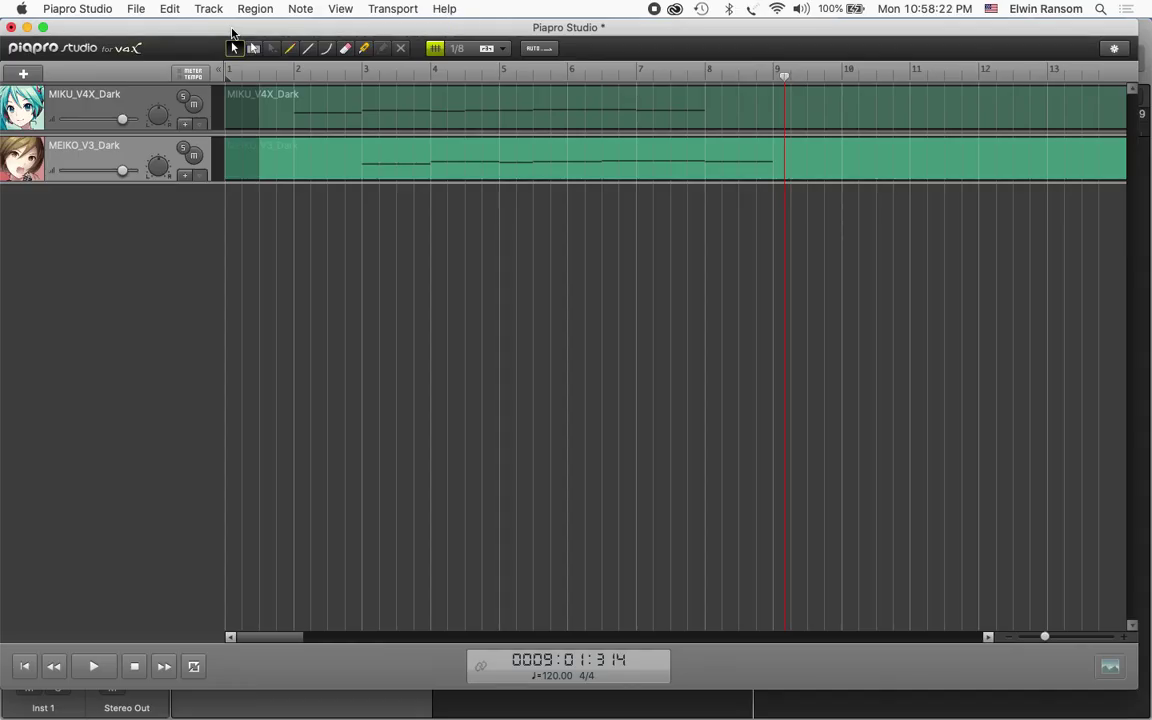
pyautogui.press('super+Tab')
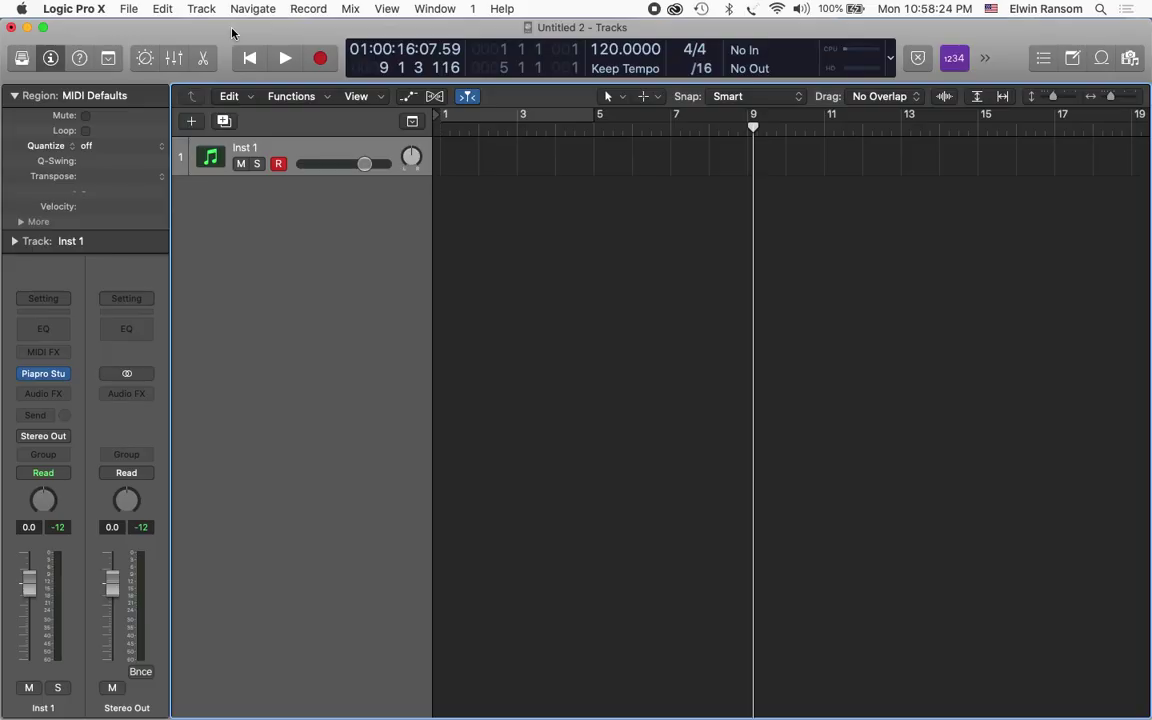
pyautogui.press('super+Tab')
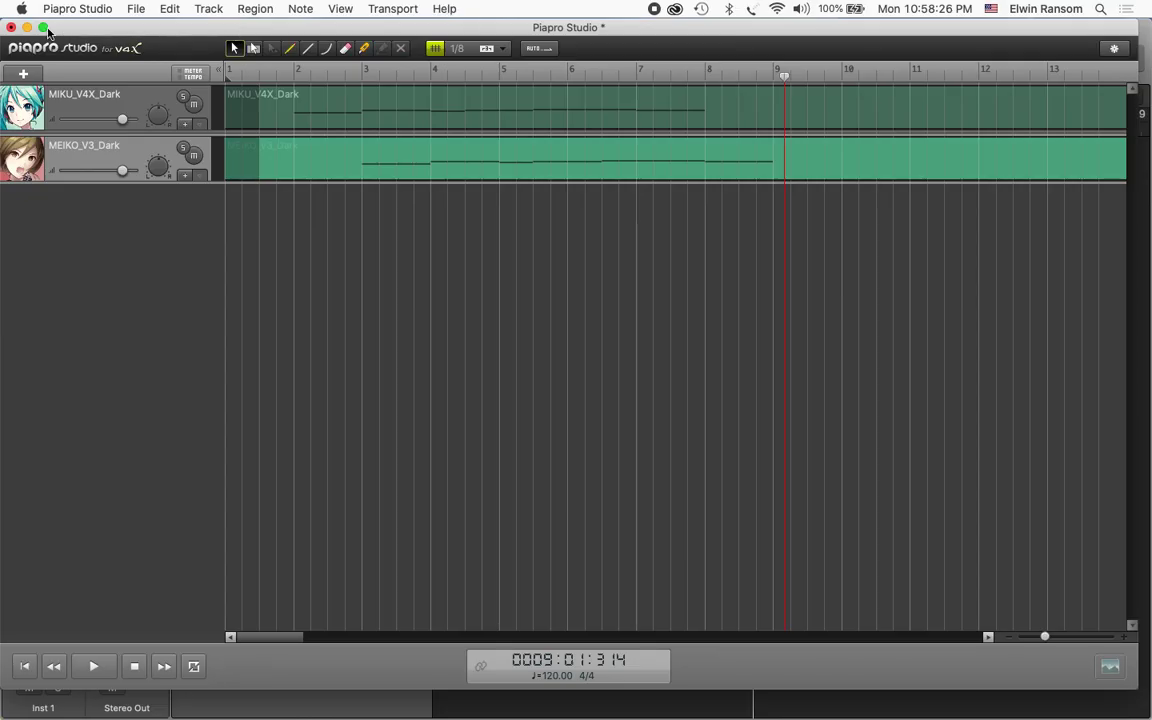
pyautogui.click(11, 27)
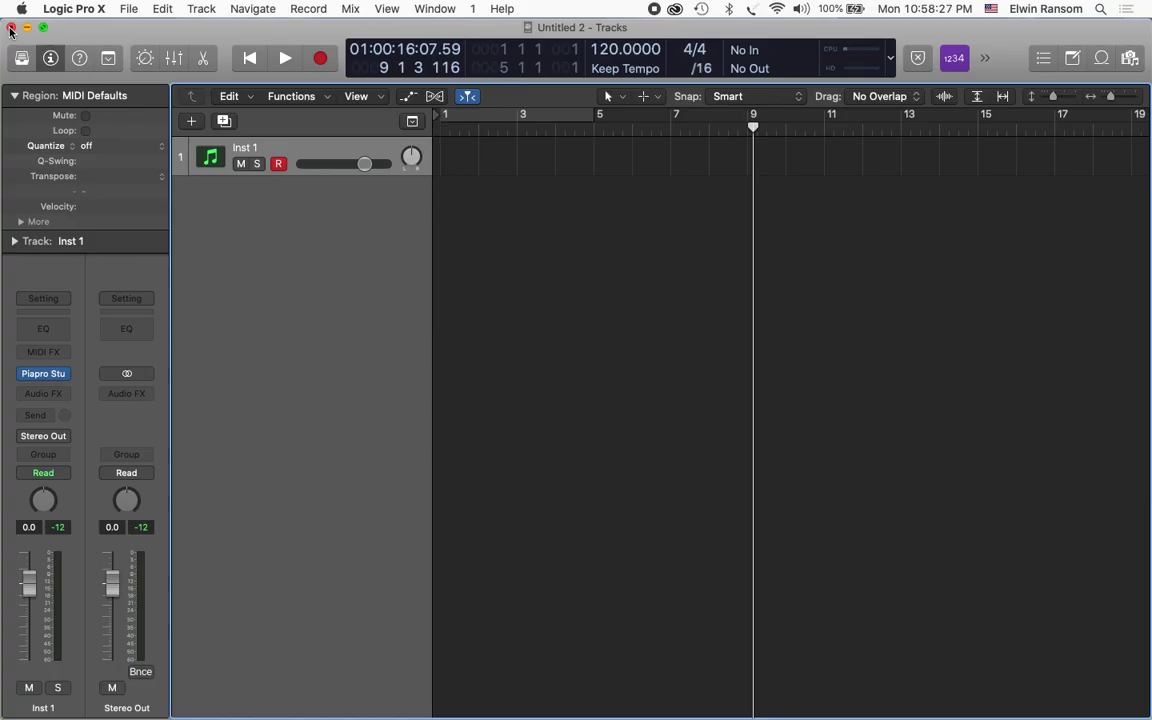
pyautogui.click(42, 376)
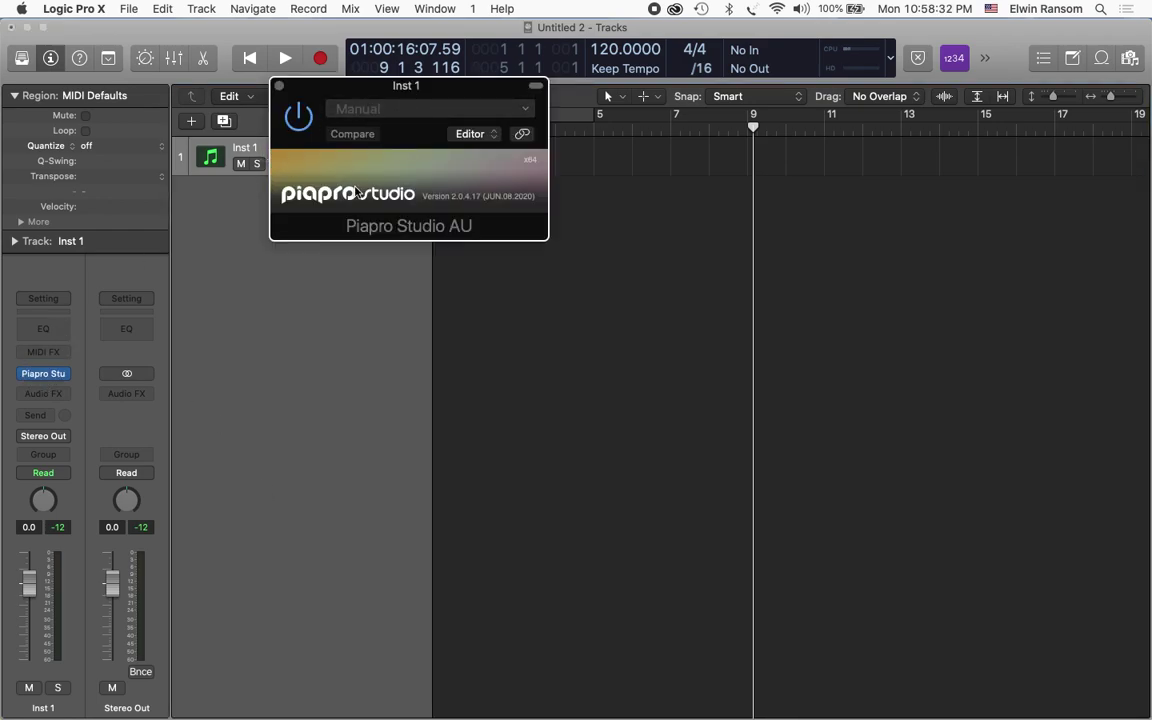
pyautogui.moveTo(351, 91); pyautogui.dragTo(336, 88)
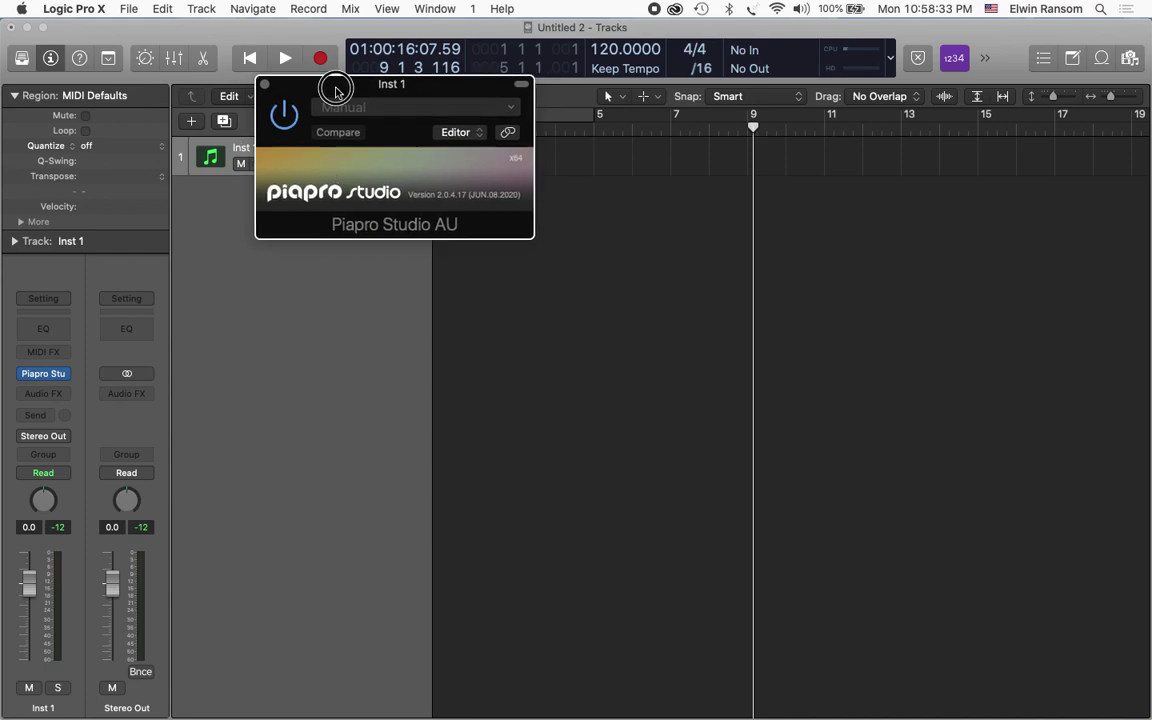
pyautogui.click(354, 180)
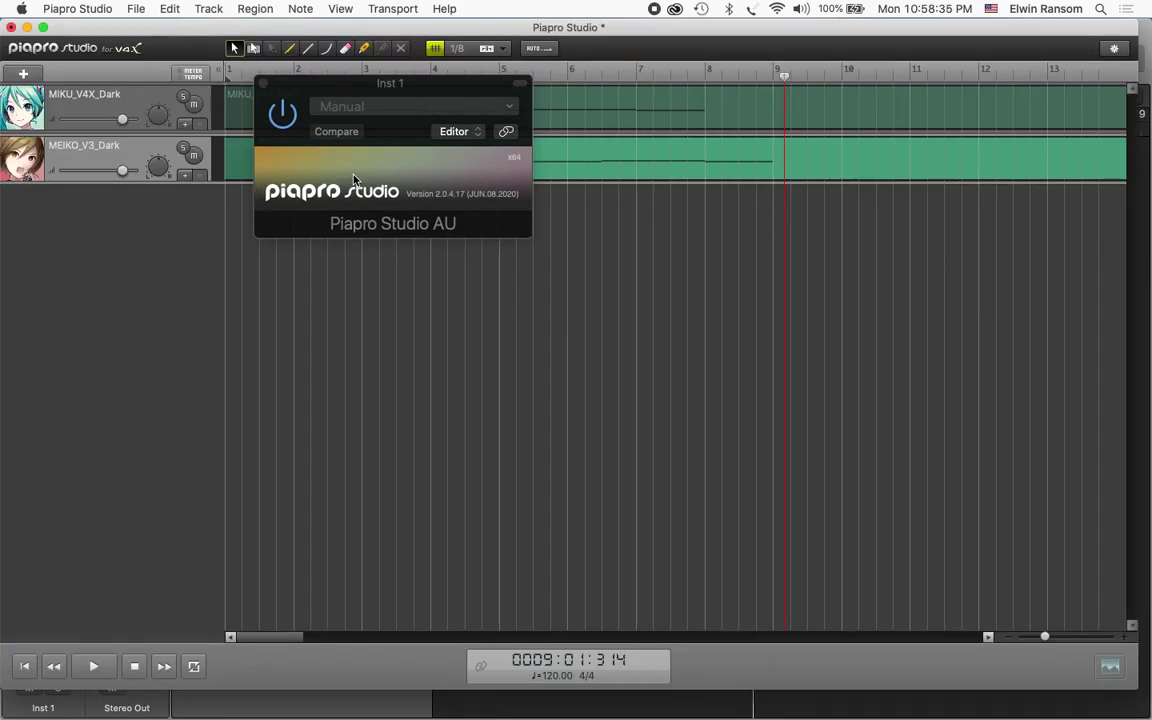
pyautogui.click(262, 85)
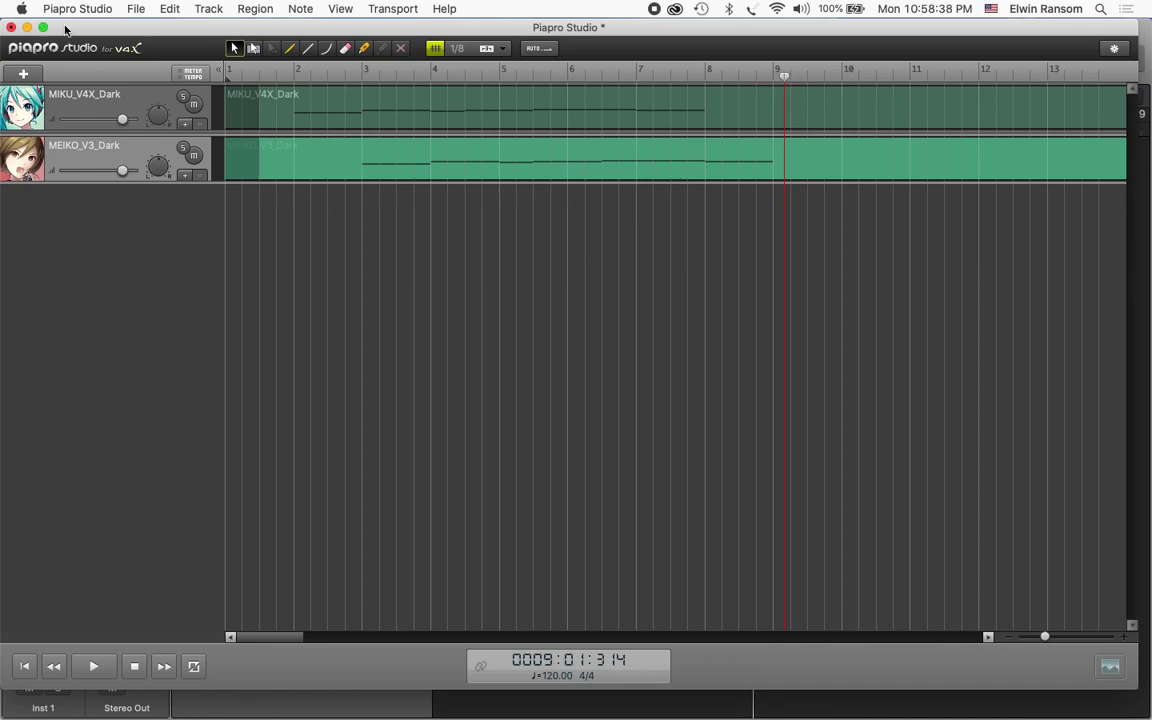
# Step: Return to Logic Pro X and move the playhead back to bar 1
pyautogui.press('super+Tab')
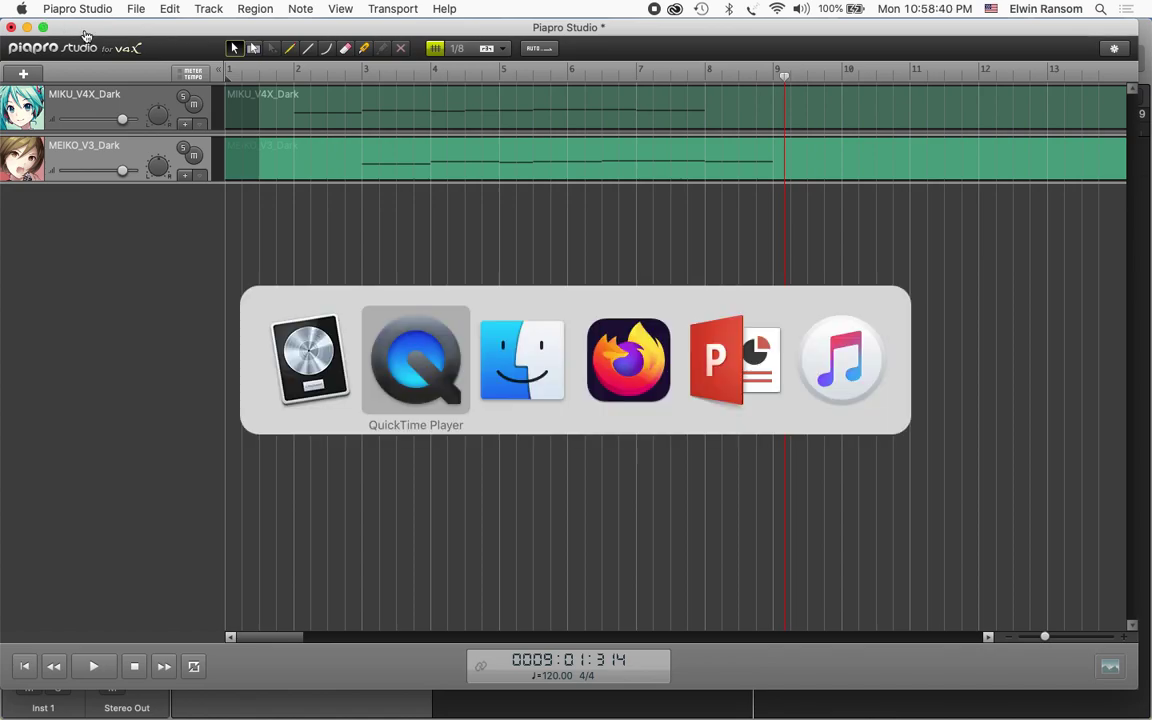
pyautogui.press('super+Tab')
pyautogui.press('super+Tab')
pyautogui.press('super+Tab')
pyautogui.press('super+Tab')
pyautogui.press('super+Tab')
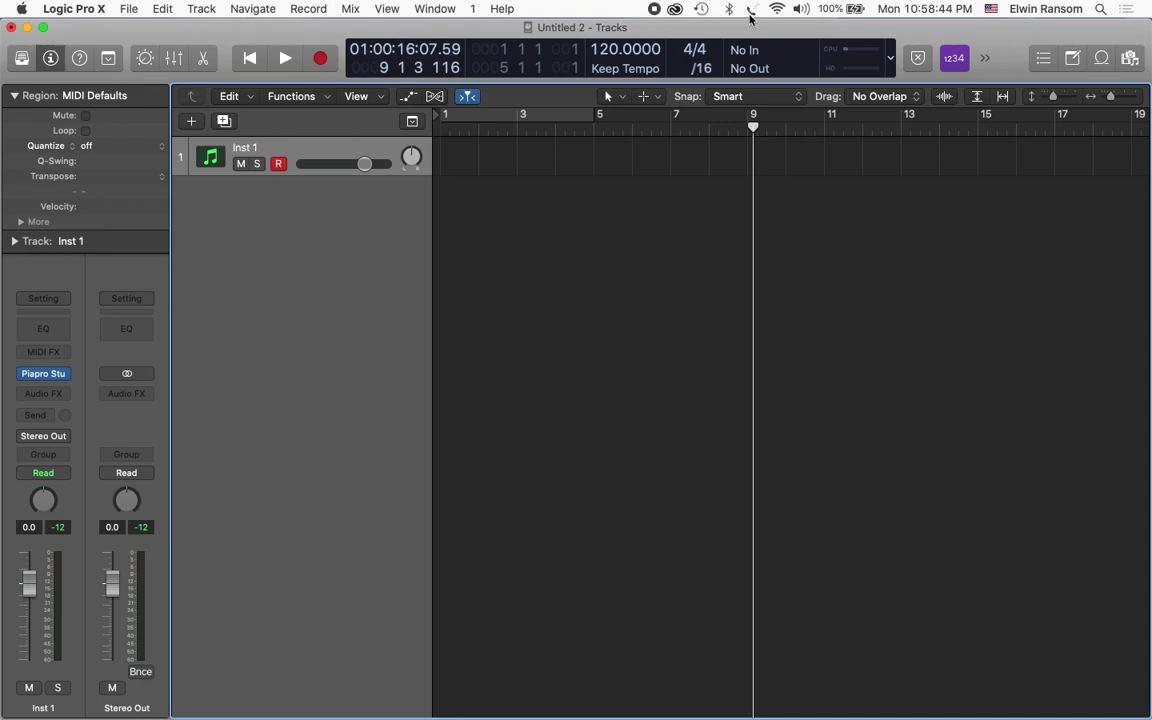
pyautogui.press('Return')
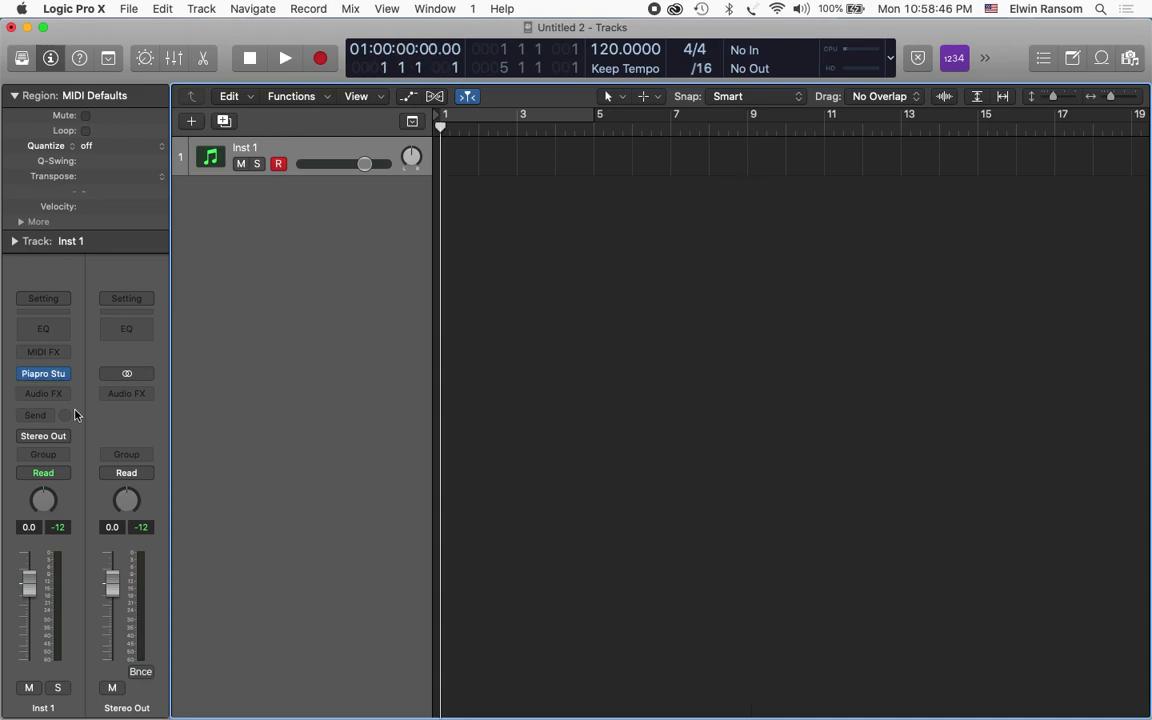
# Step: Insert a Reverb > Space Designer plug-in in the Inst 1 Audio FX slot
pyautogui.click(43, 391)
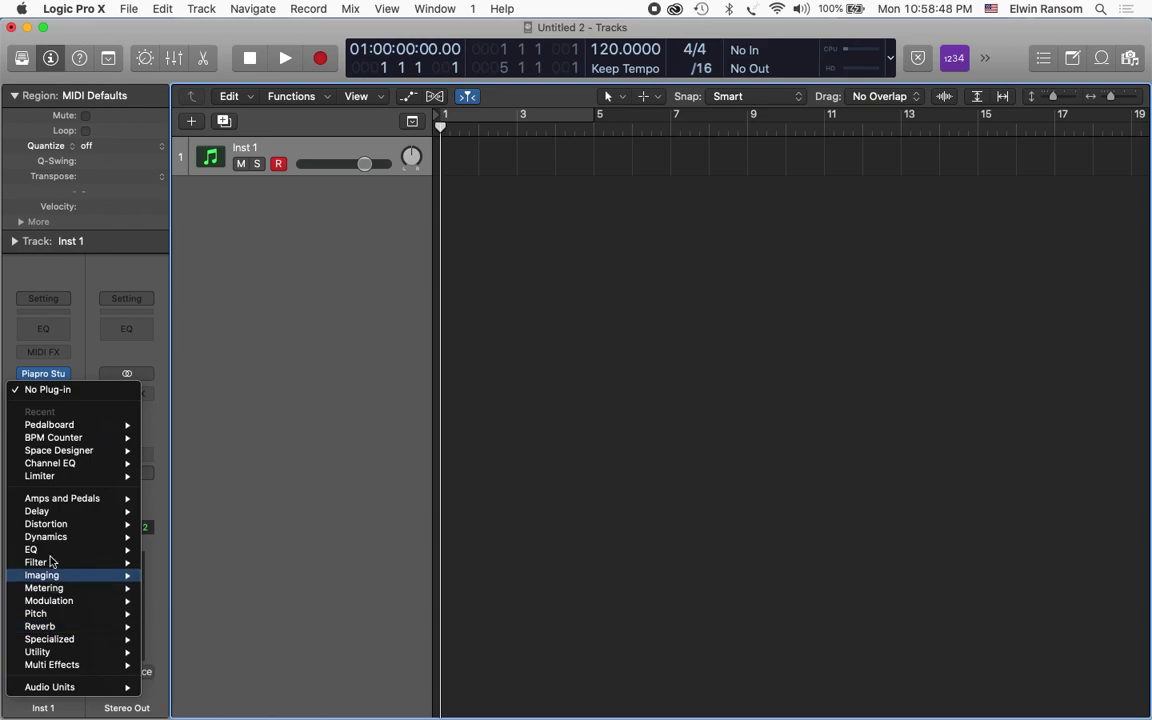
pyautogui.moveTo(52, 540)
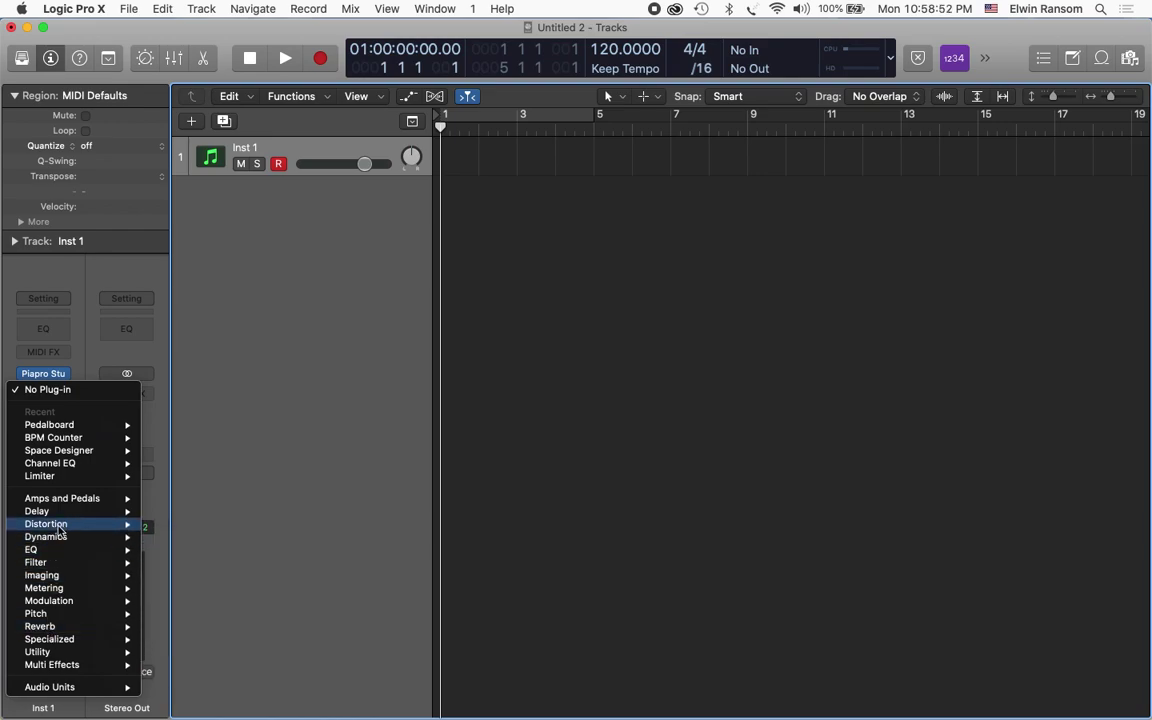
pyautogui.moveTo(64, 515)
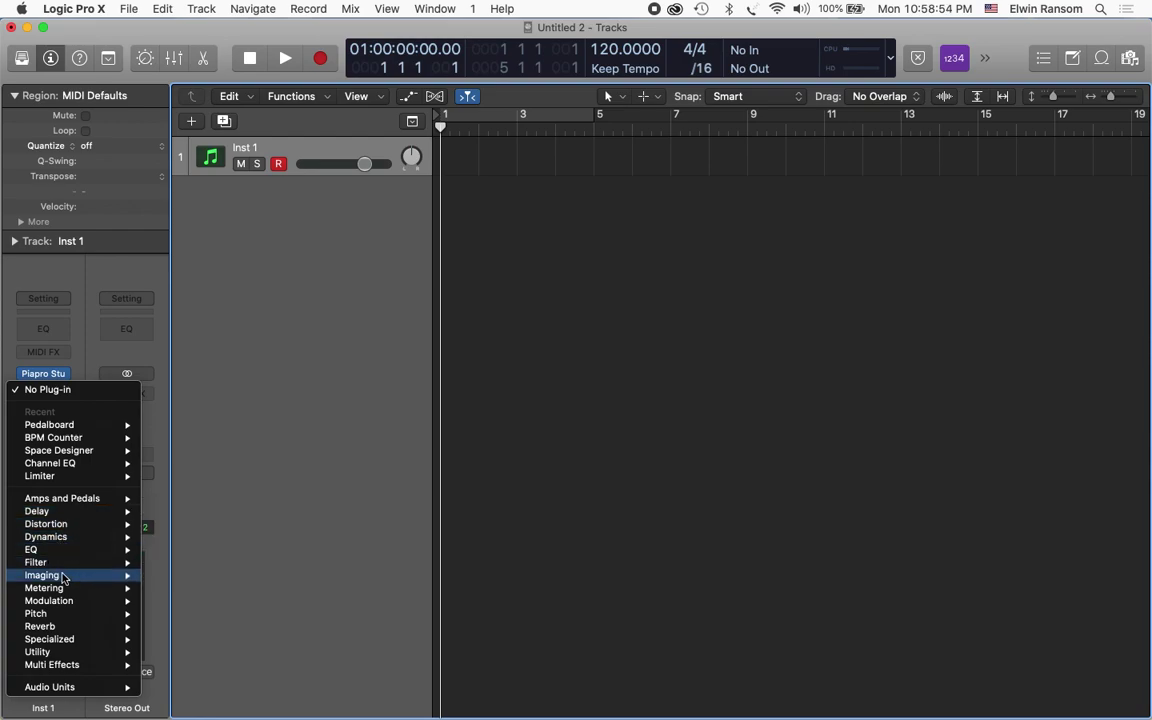
pyautogui.moveTo(66, 627)
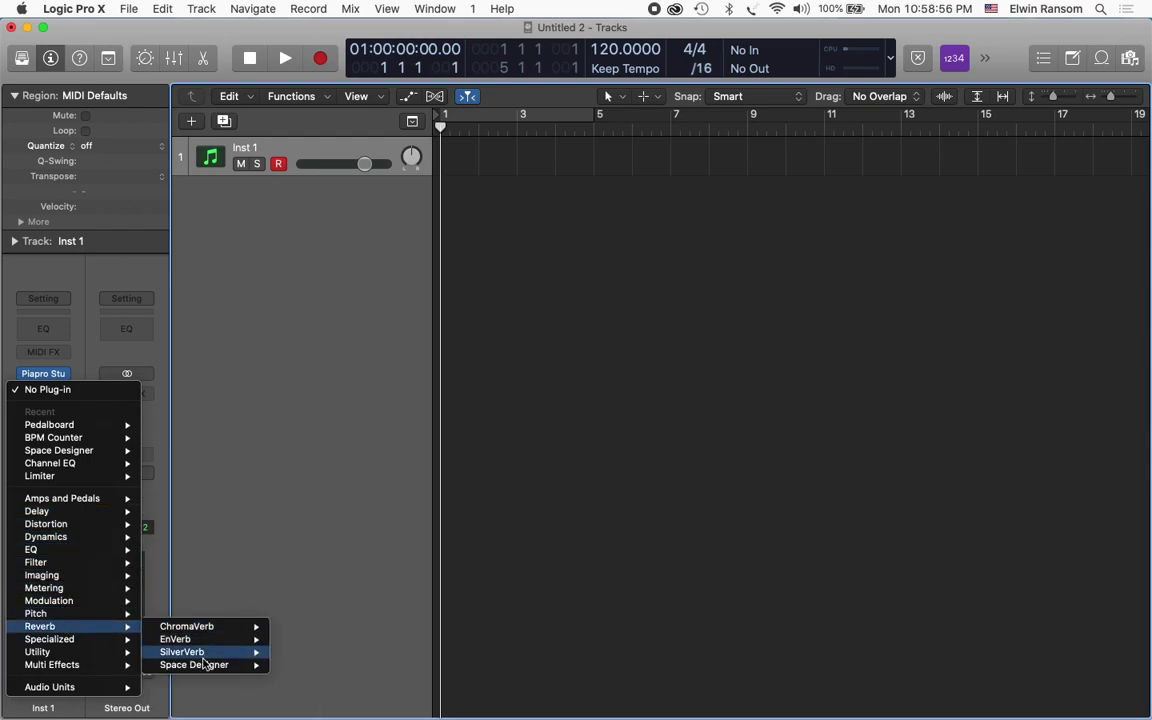
pyautogui.click(176, 597)
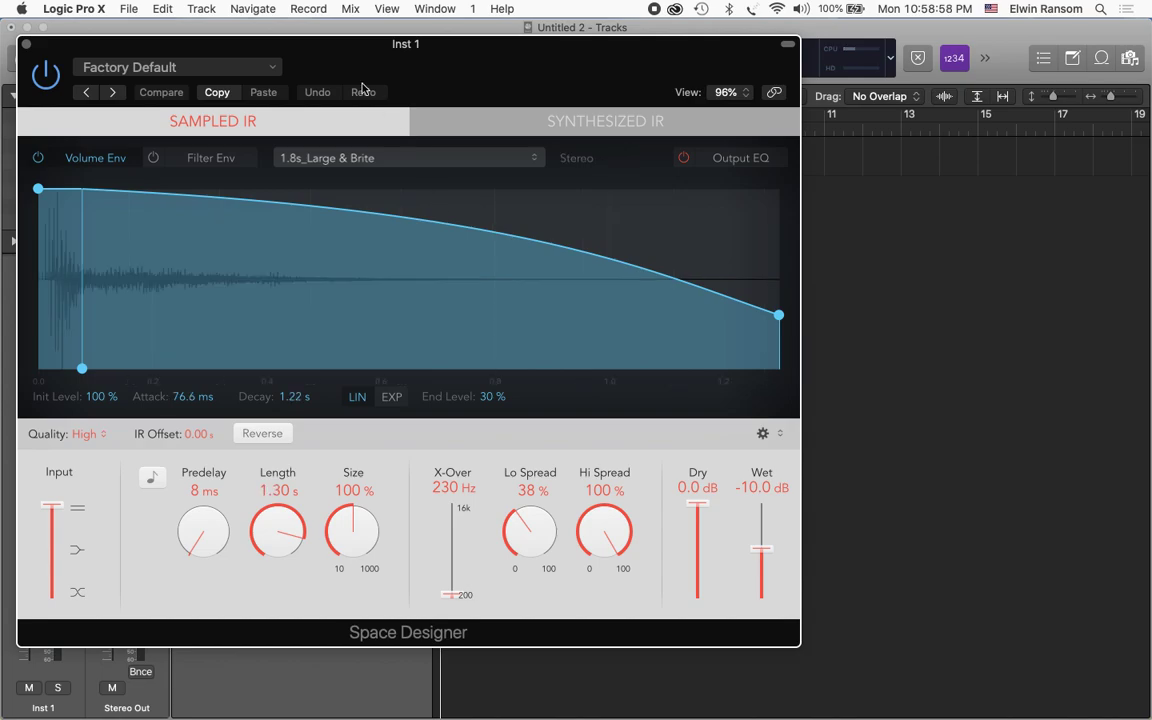
pyautogui.moveTo(321, 51); pyautogui.dragTo(546, 200)
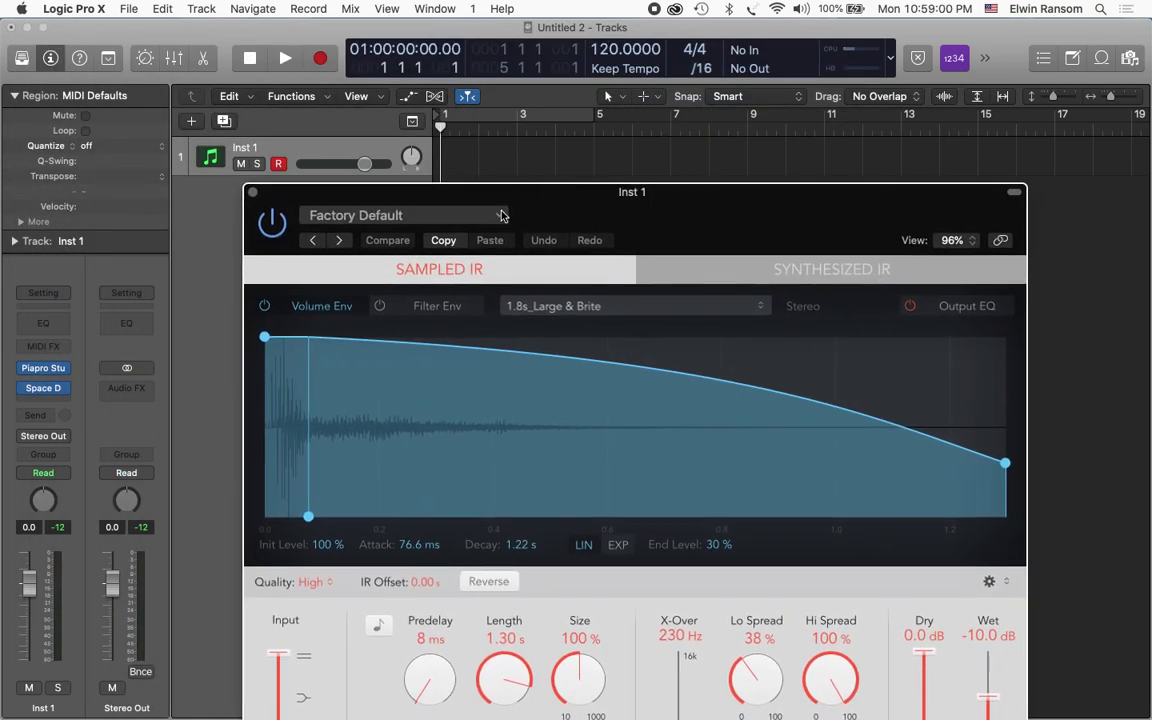
# Step: Load the Large Spaces > Halls > 04.9s Church Tower preset in Space Designer
pyautogui.click(450, 215)
pyautogui.moveTo(404, 519)
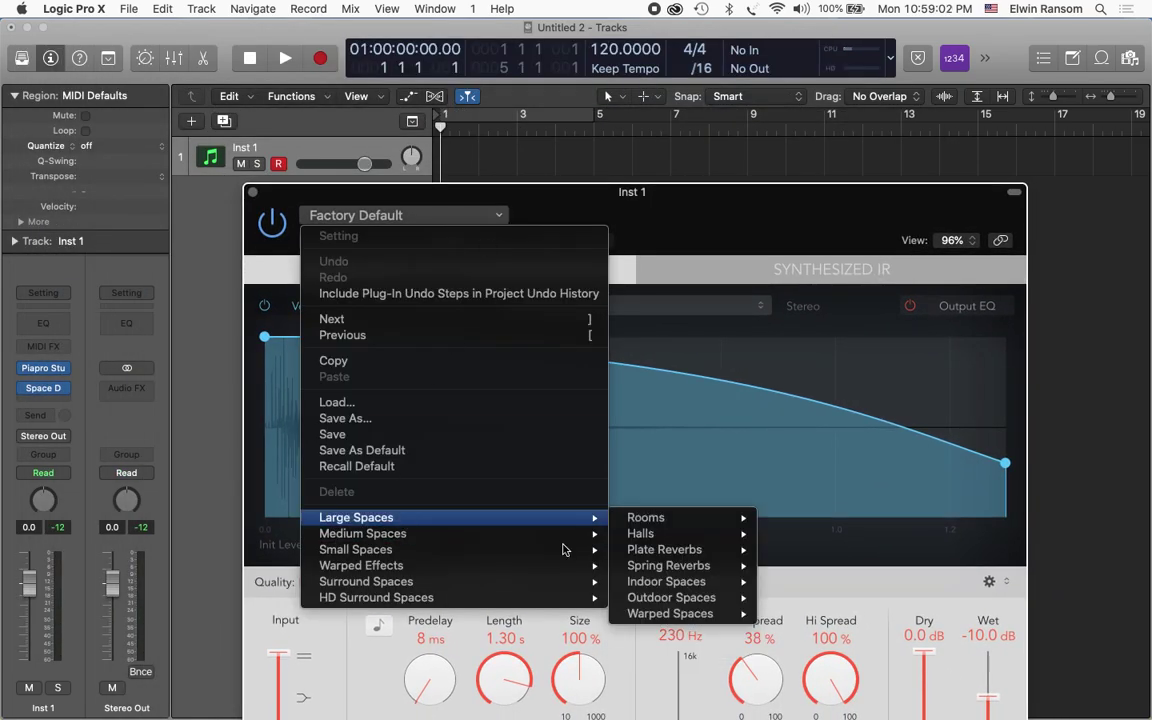
pyautogui.moveTo(676, 527)
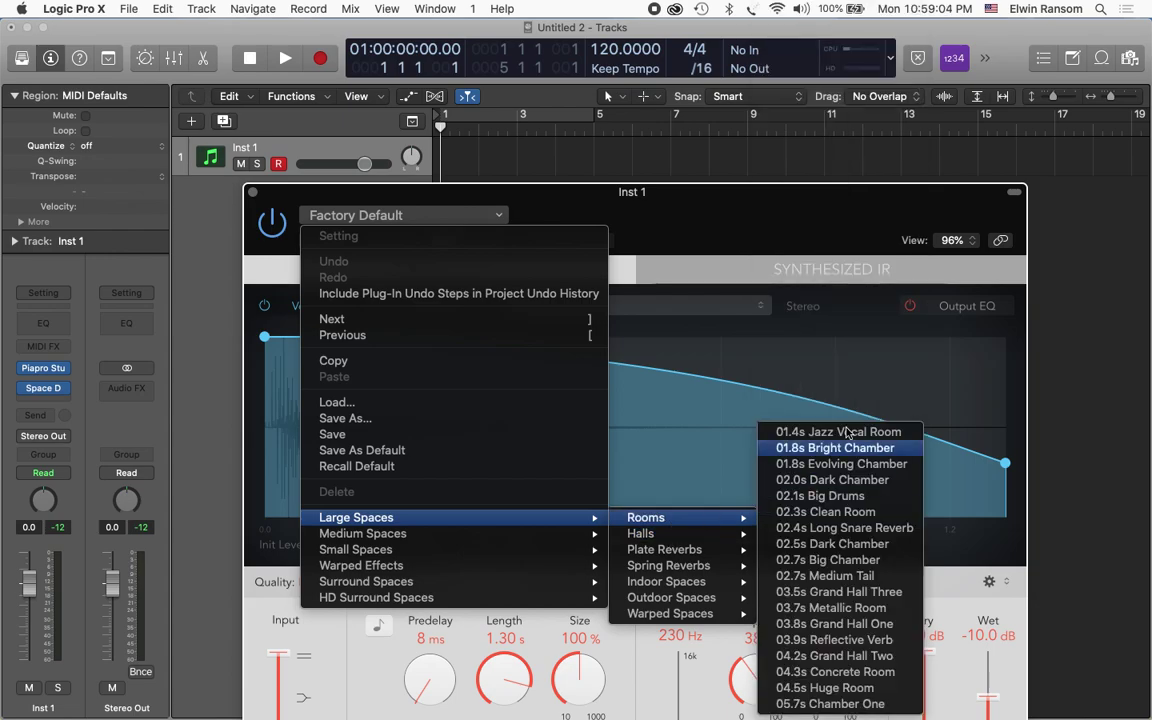
pyautogui.moveTo(640, 533)
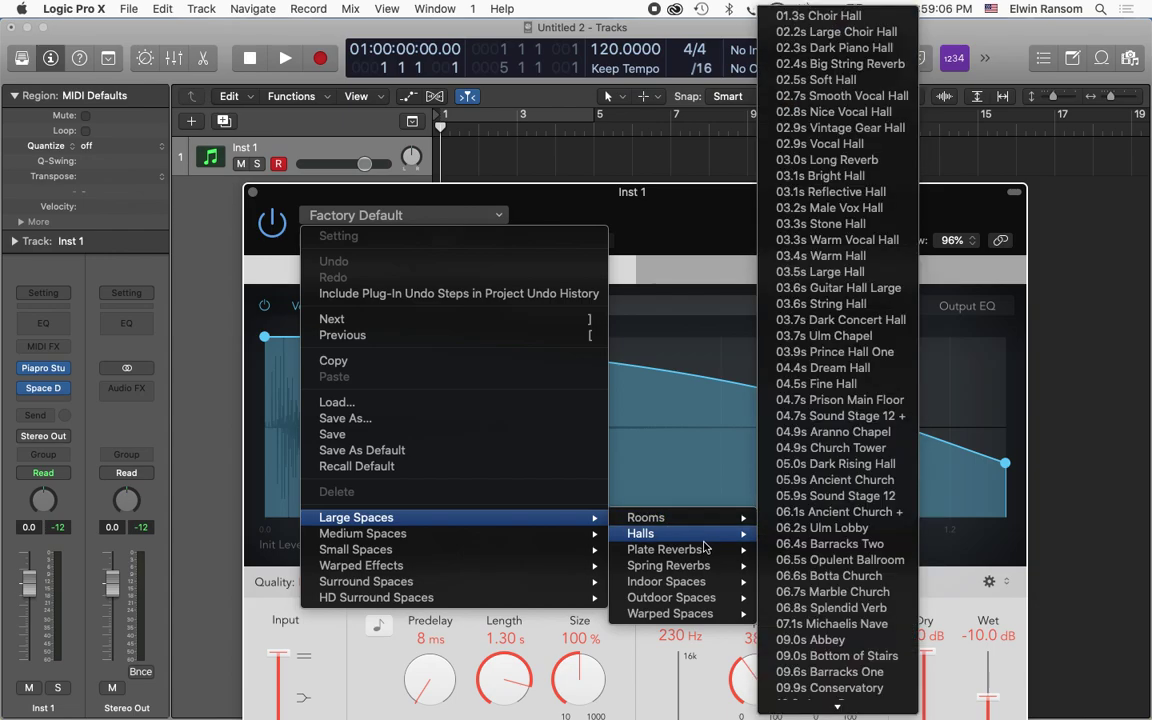
pyautogui.click(843, 448)
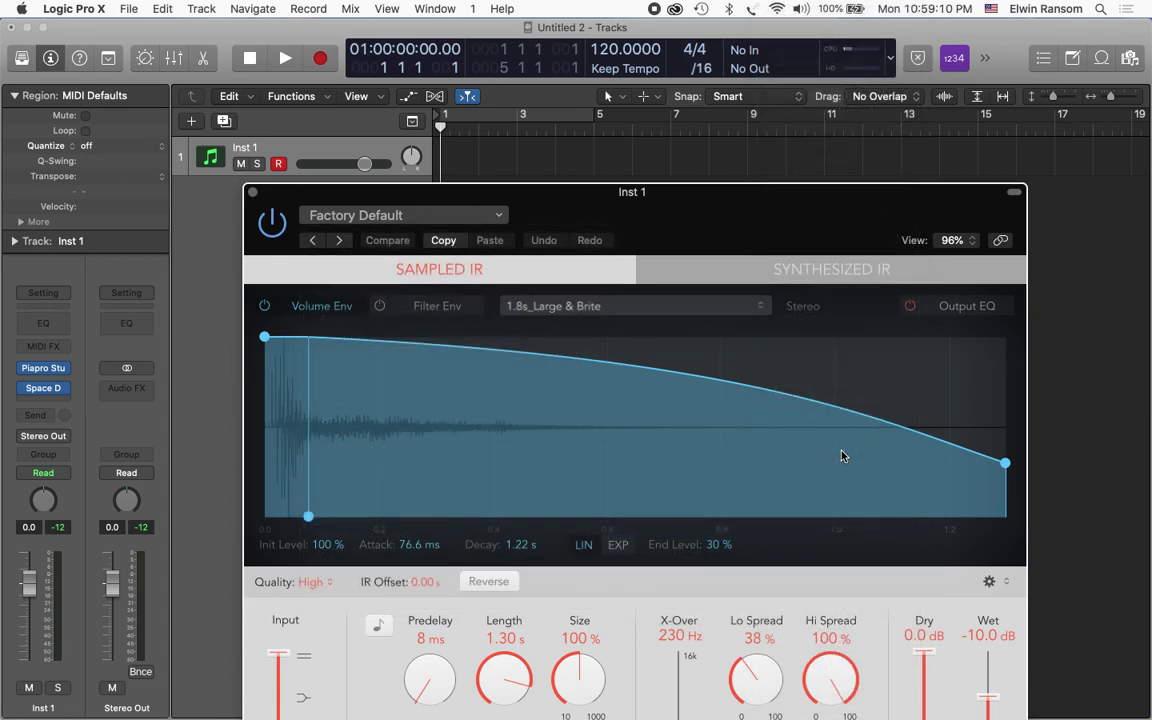
pyautogui.moveTo(539, 195); pyautogui.dragTo(533, 247)
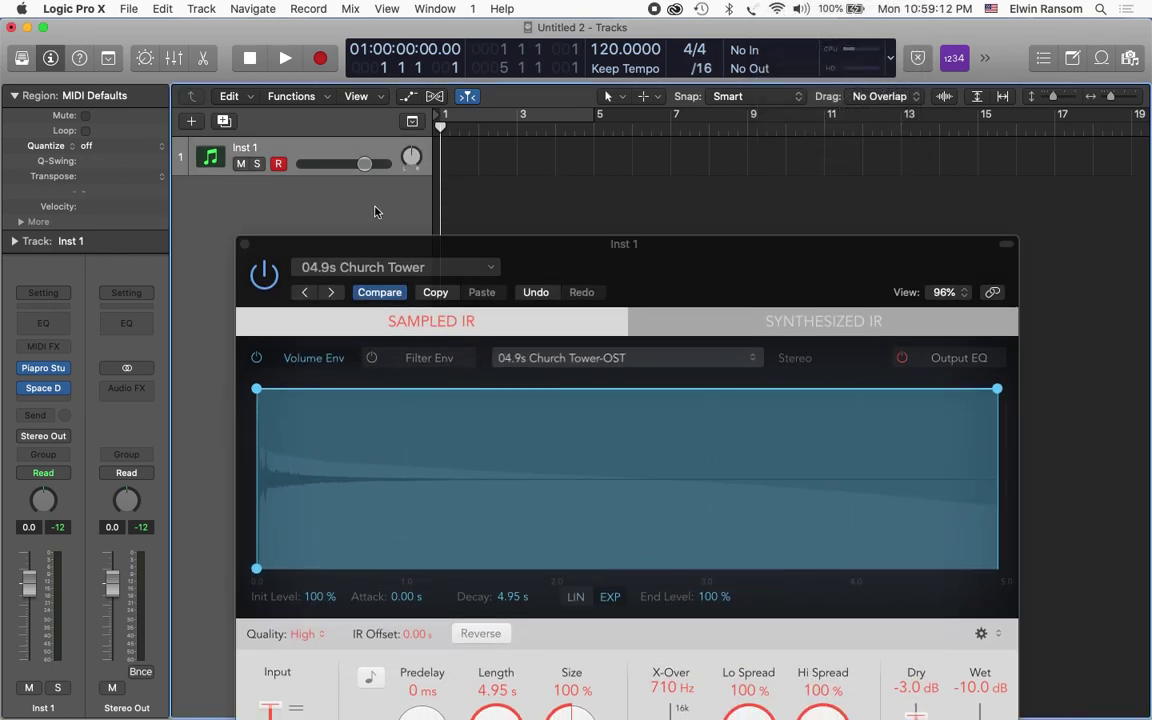
# Step: Play the project with the Church Tower reverb to about bar 9, closing the Space Designer window
pyautogui.press('space')
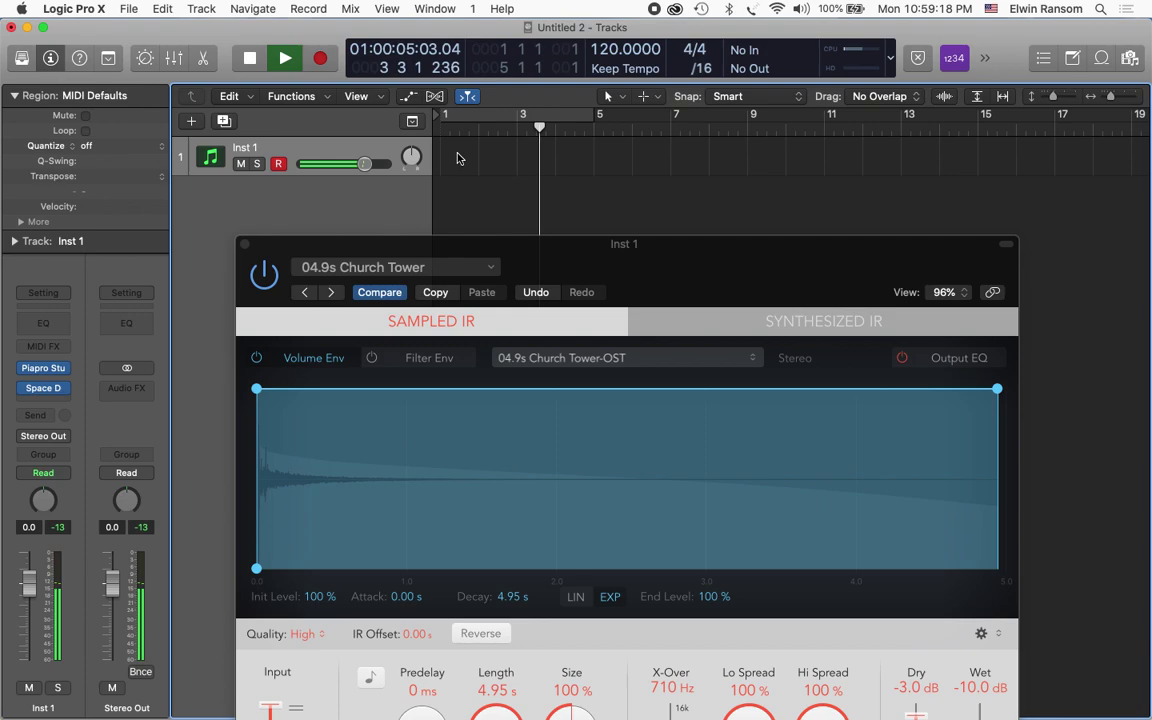
pyautogui.click(244, 244)
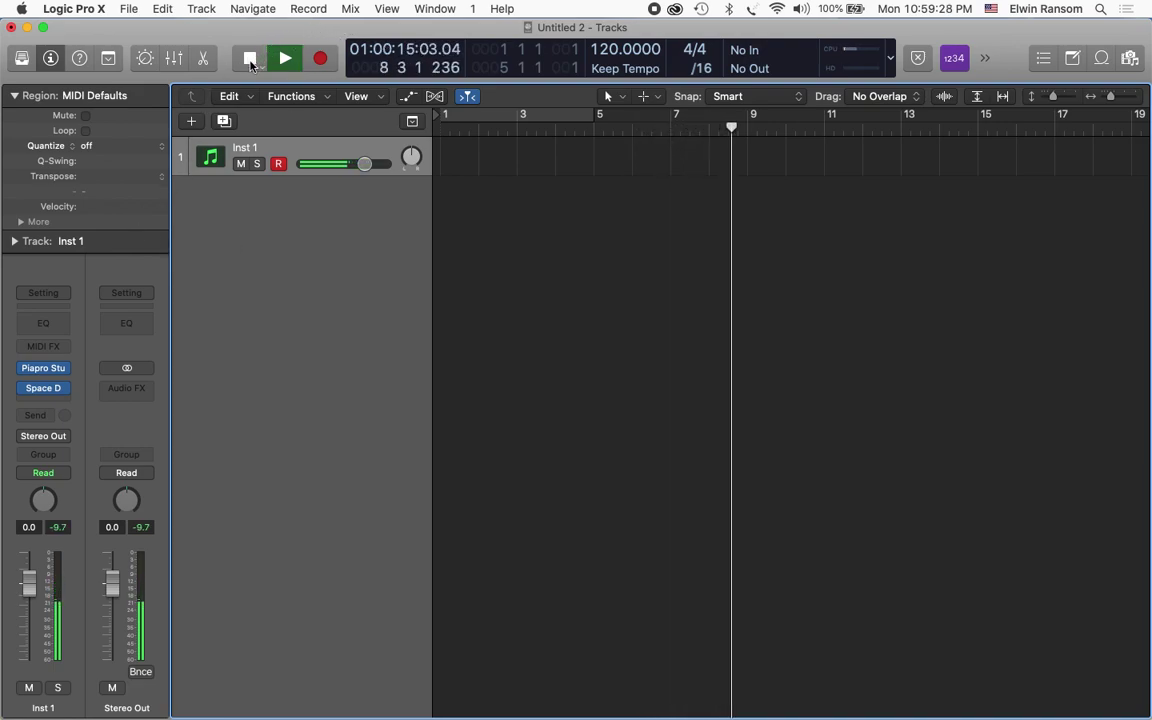
pyautogui.press('space')
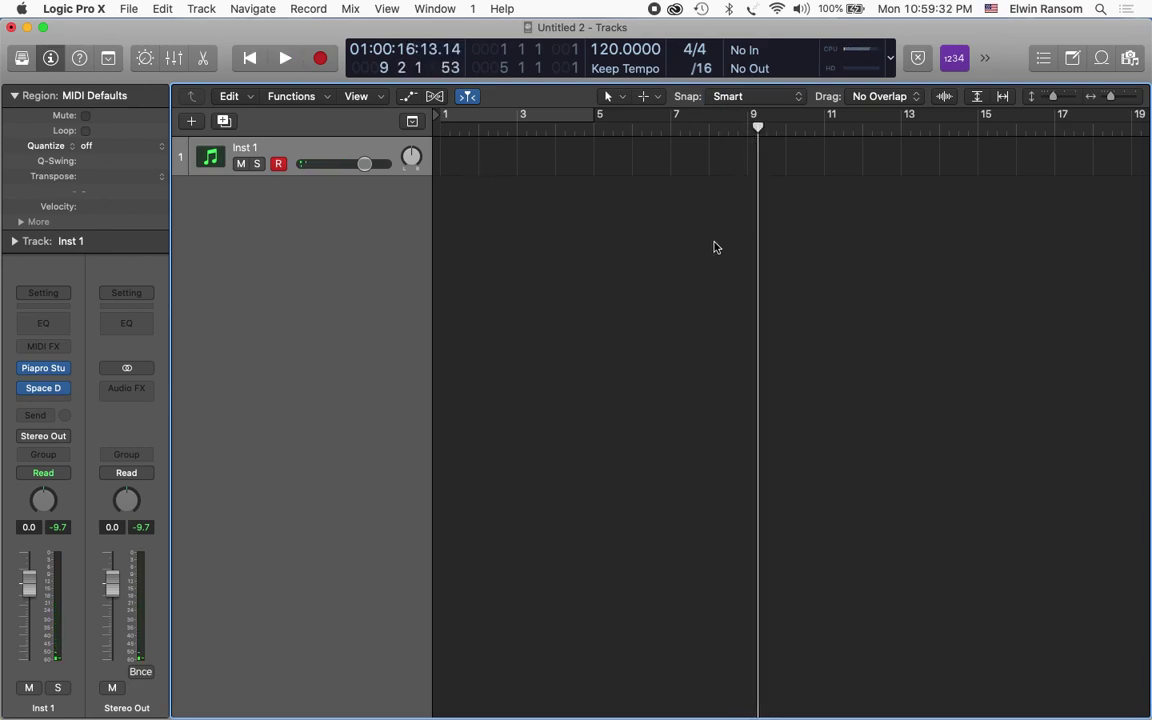
# Step: Return the playhead to bar 1, check the Piapro Studio window, then bring Logic's Tracks window back on top
pyautogui.press('Return')
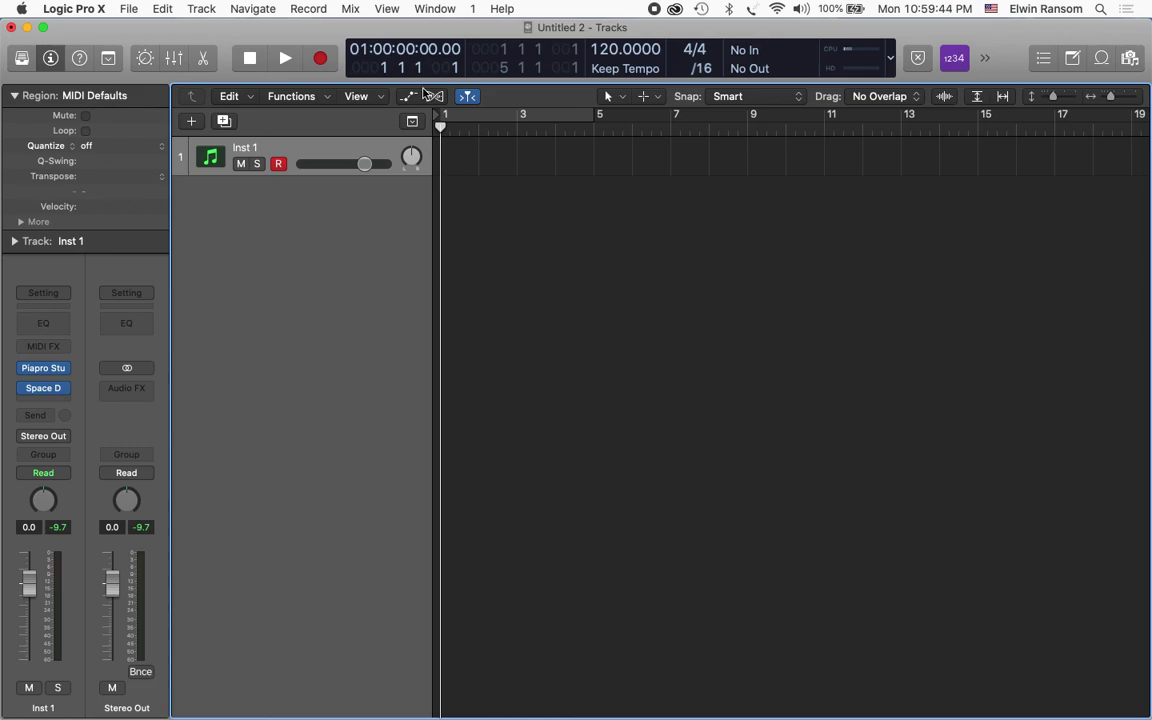
pyautogui.moveTo(314, 33); pyautogui.dragTo(333, 163)
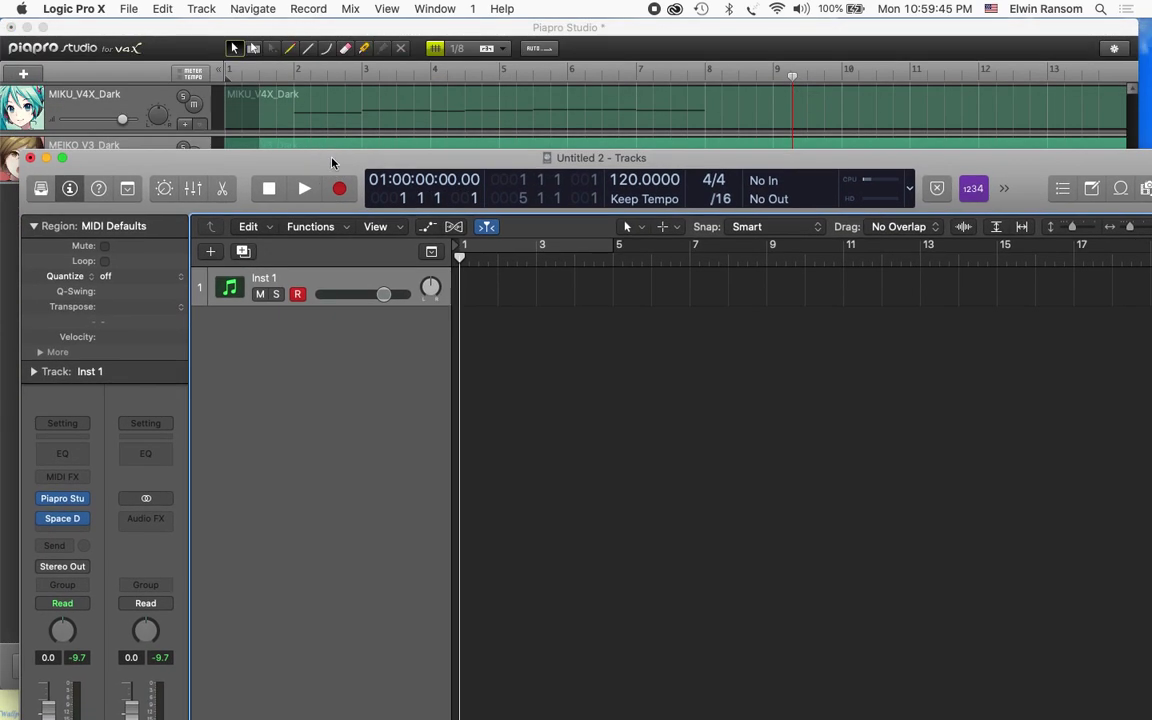
pyautogui.click(217, 42)
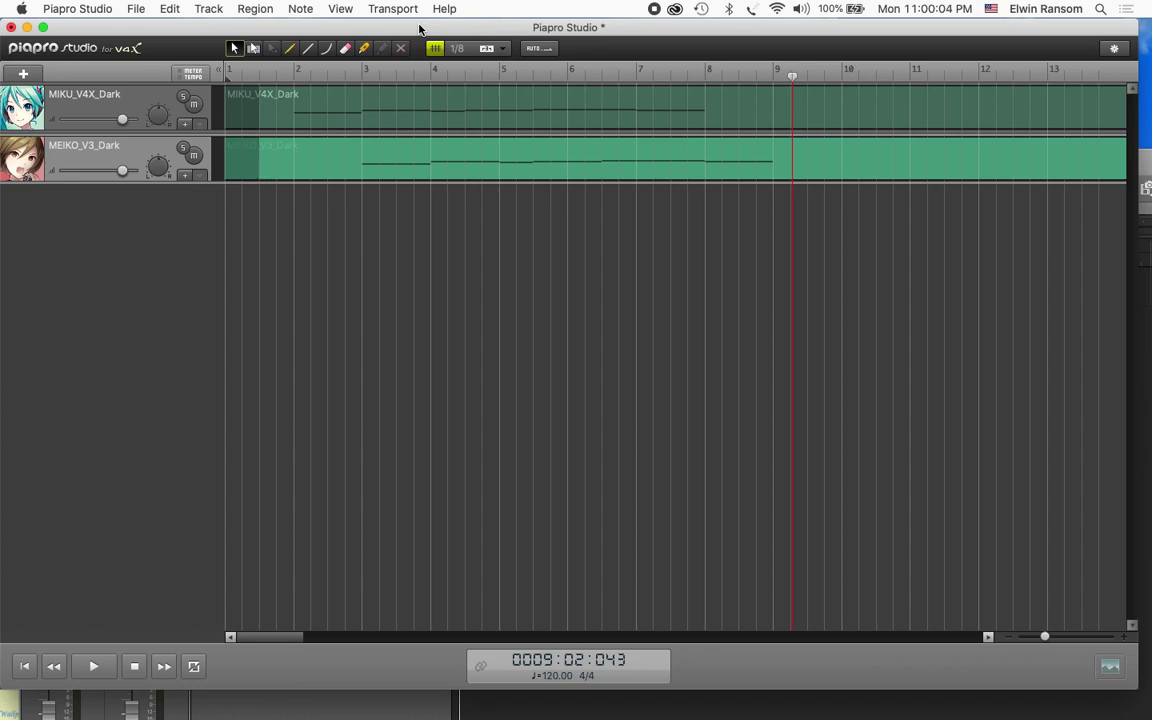
pyautogui.moveTo(420, 28); pyautogui.dragTo(437, 8)
pyautogui.press('super+Tab')
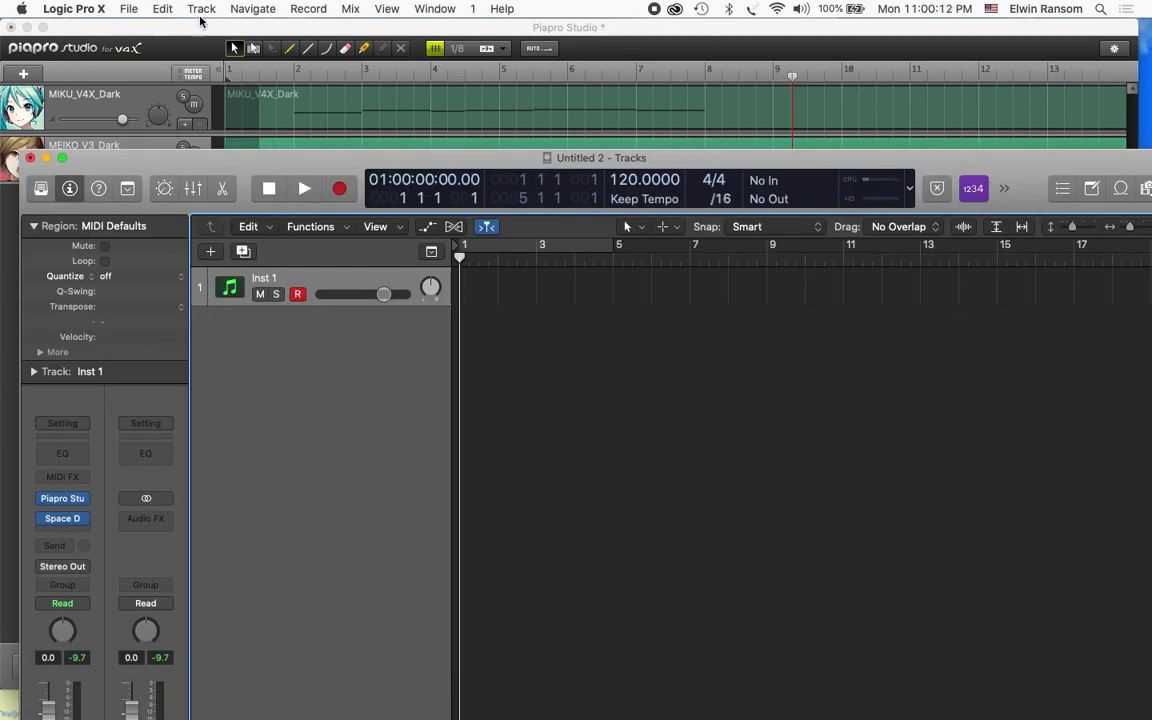
pyautogui.click(280, 112)
pyautogui.moveTo(258, 160); pyautogui.dragTo(213, 37)
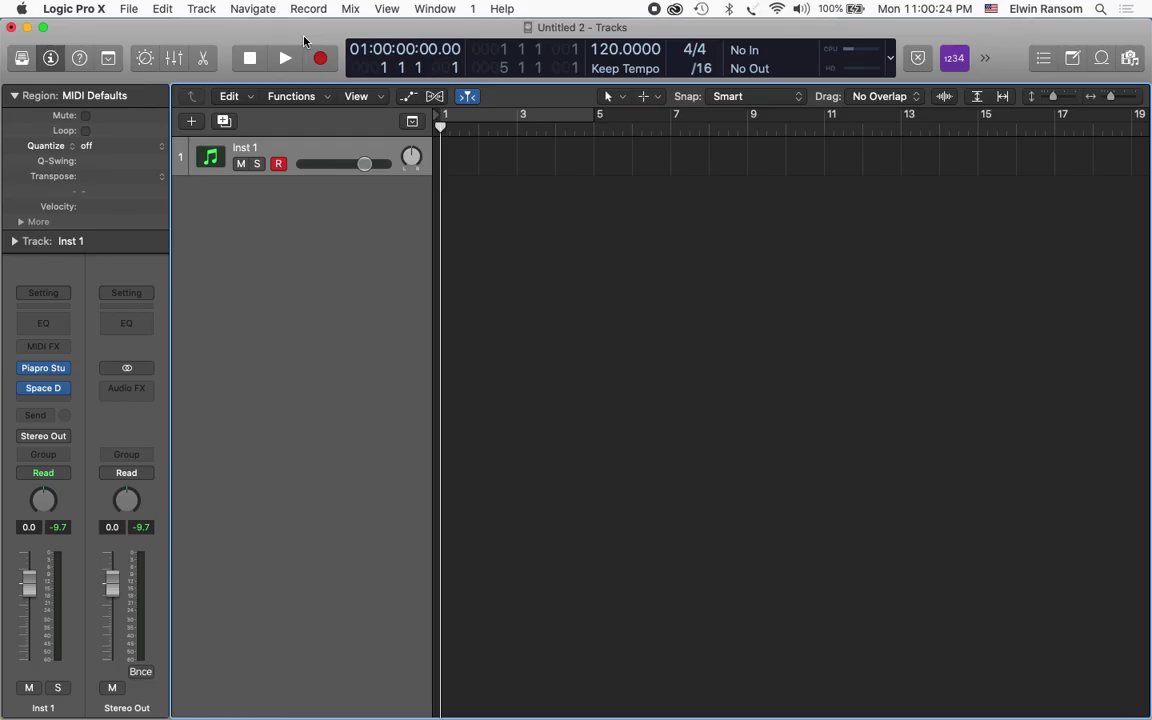
# Step: Set the track icon to the red-haired MEIKO image from Custom Icons
pyautogui.press('super+Tab')
pyautogui.press('super+Tab')
pyautogui.click(214, 158)
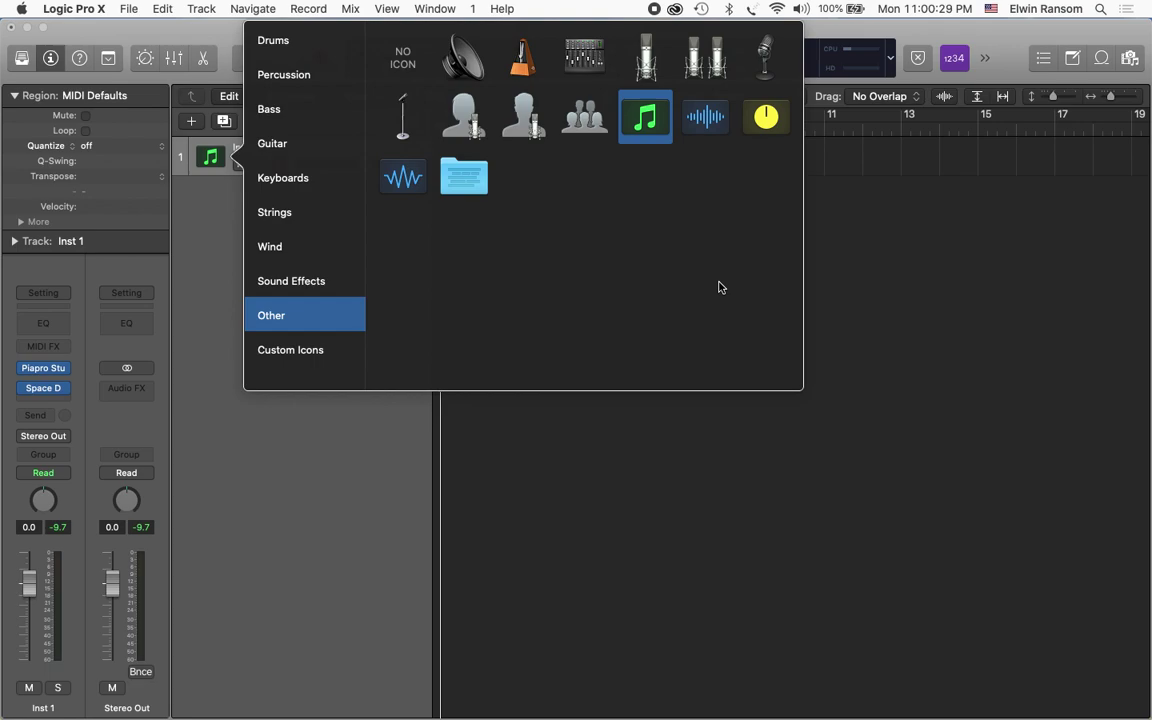
pyautogui.click(288, 354)
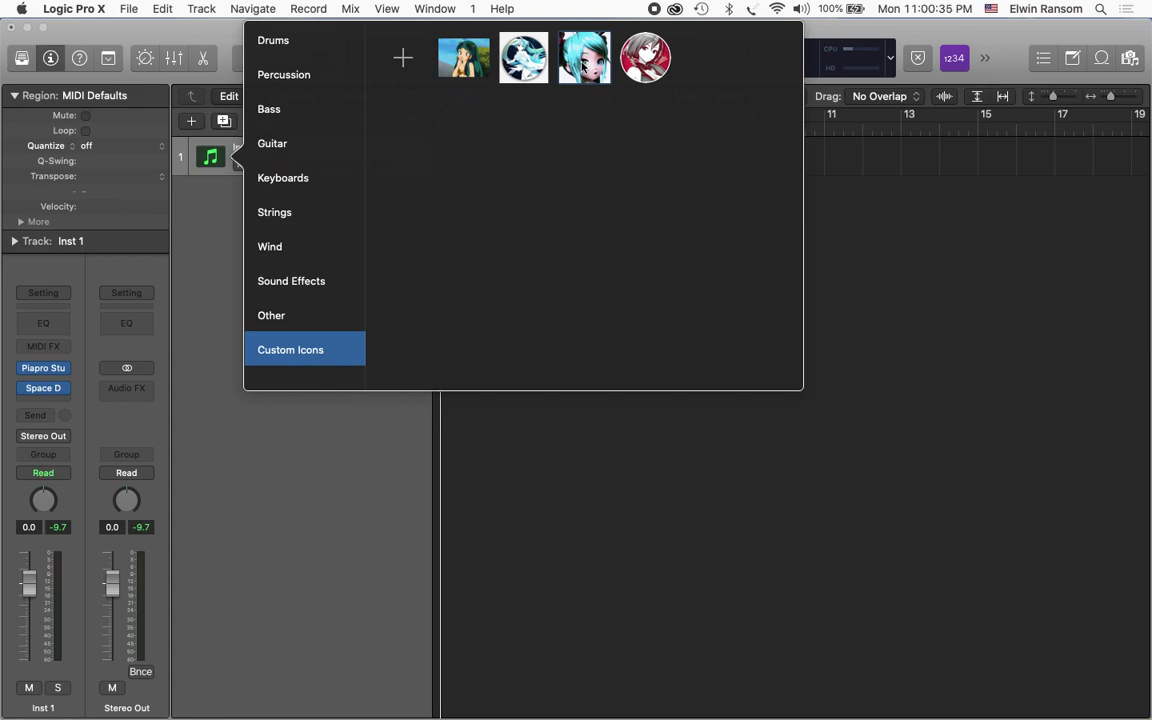
pyautogui.click(645, 57)
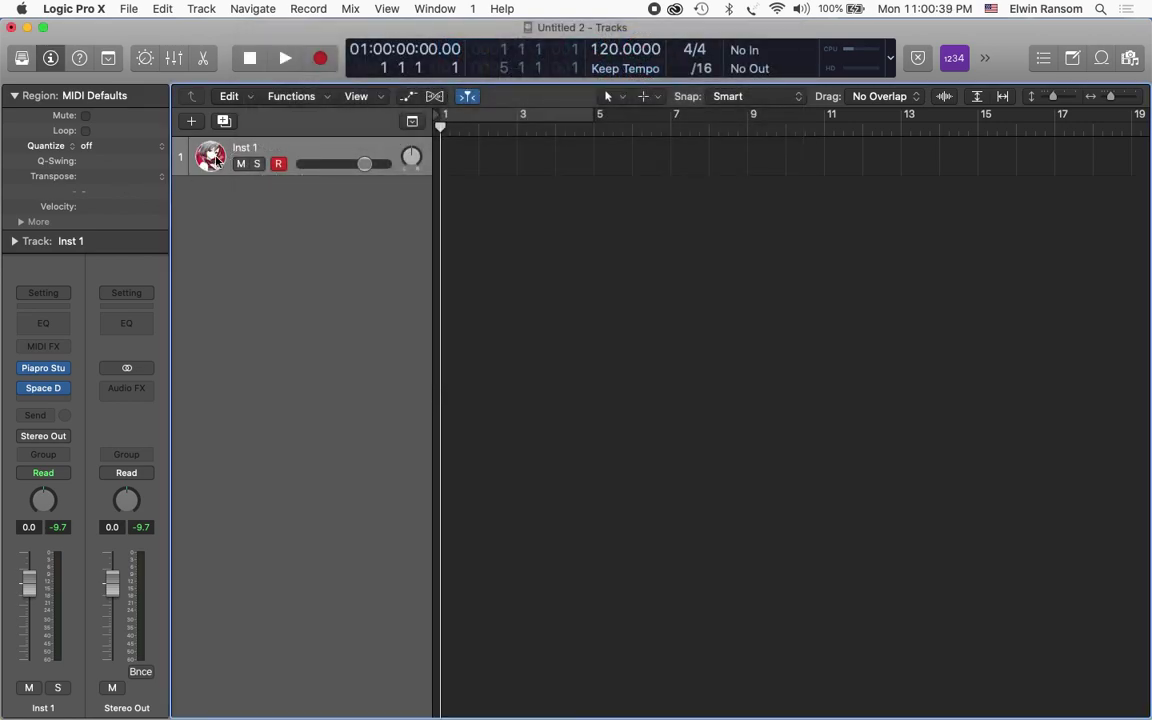
# Step: Rename the Inst 1 track to 'Miku/Meiko Vocaloids'
pyautogui.doubleClick(247, 147)
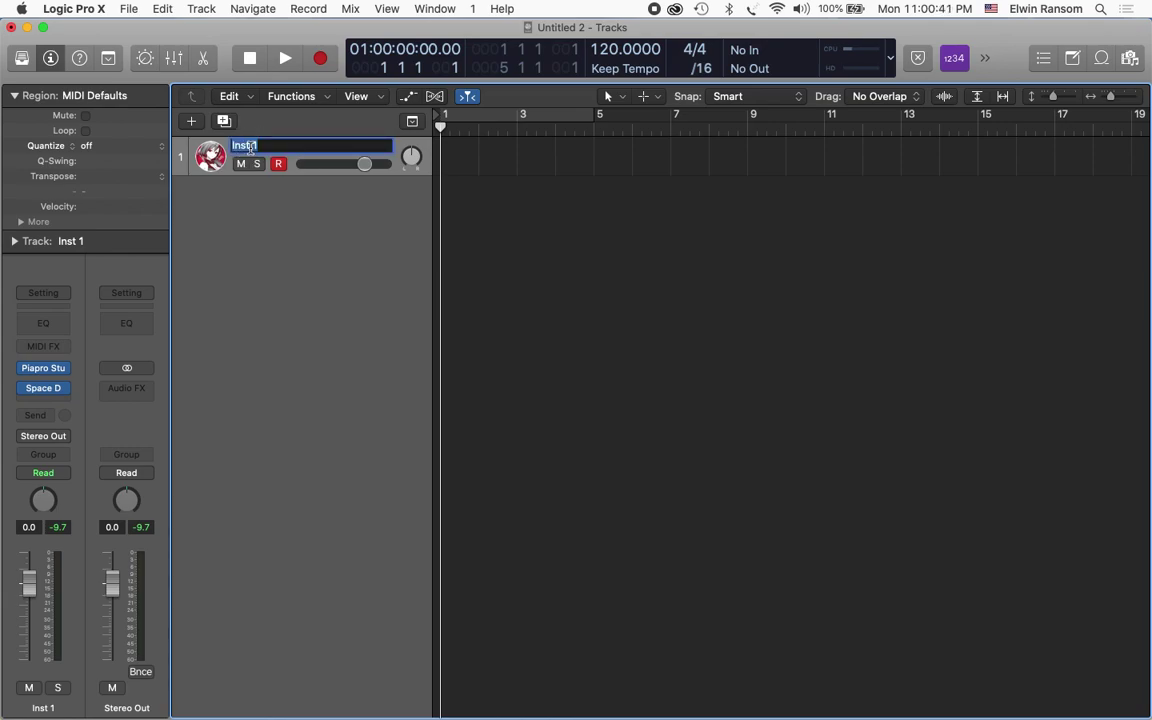
pyautogui.write('Miku/Meiko Vocaloids')
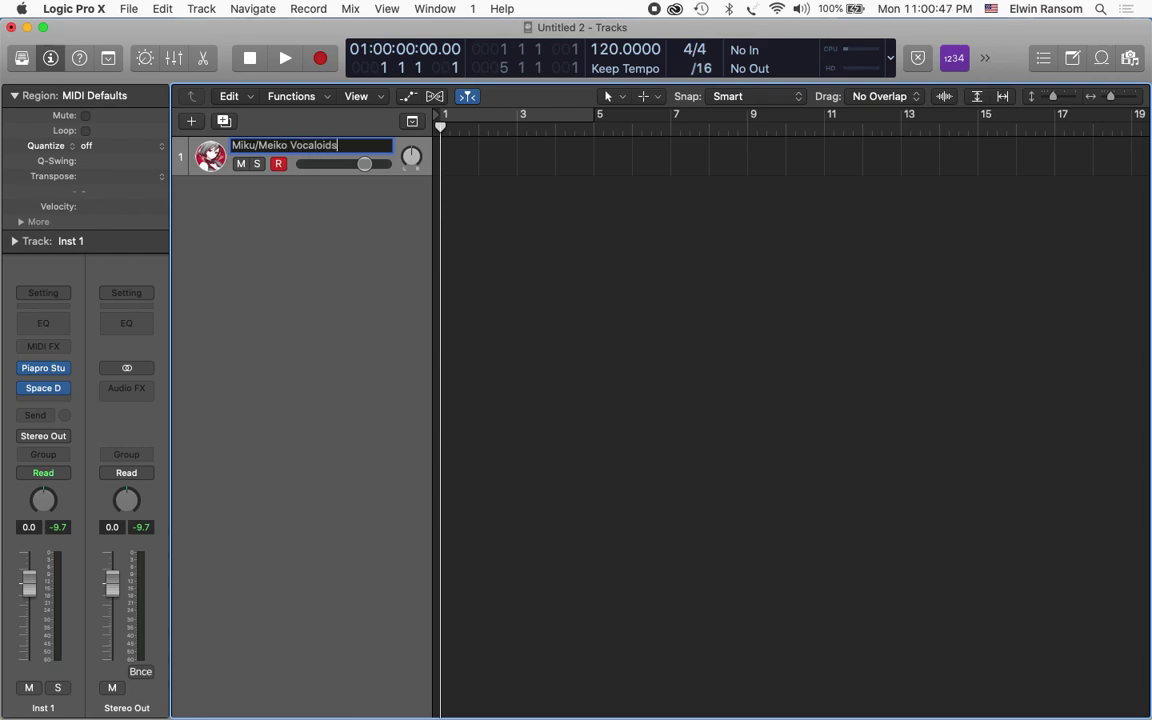
pyautogui.press('Return')
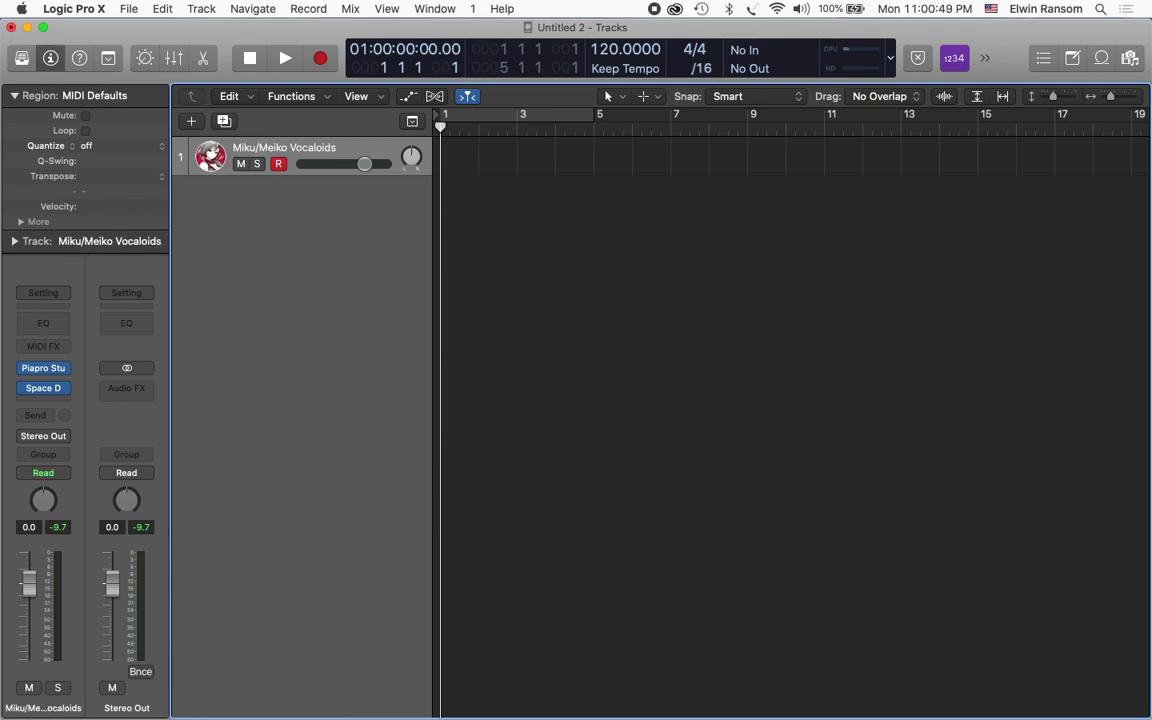